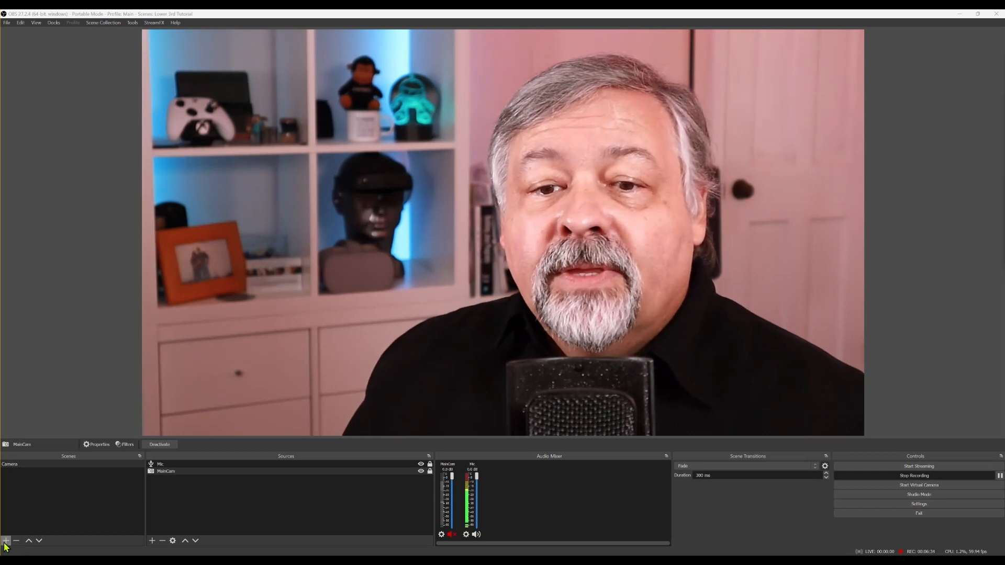
Create a new scene named Fancy Cam
click(6, 541)
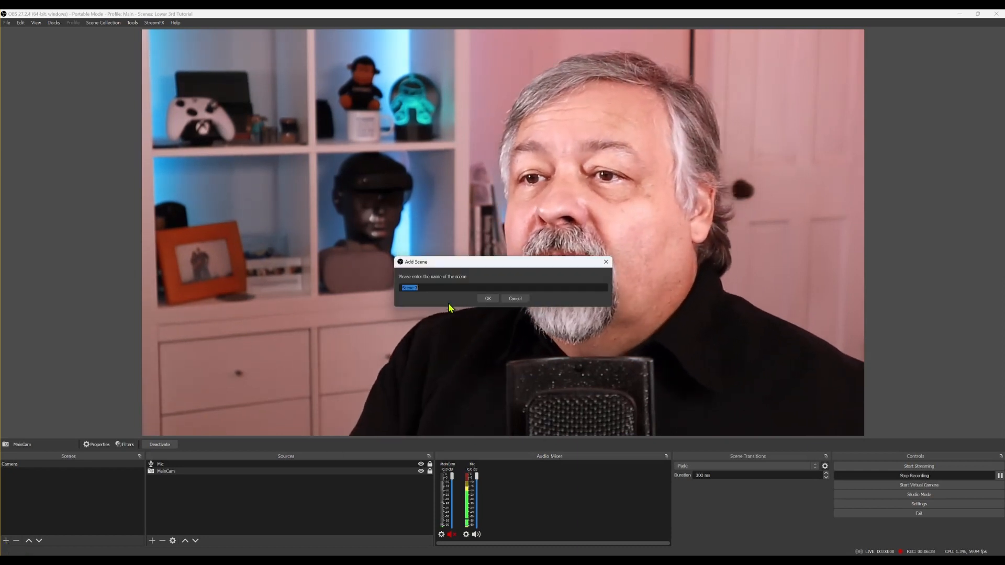
text(Fancy)
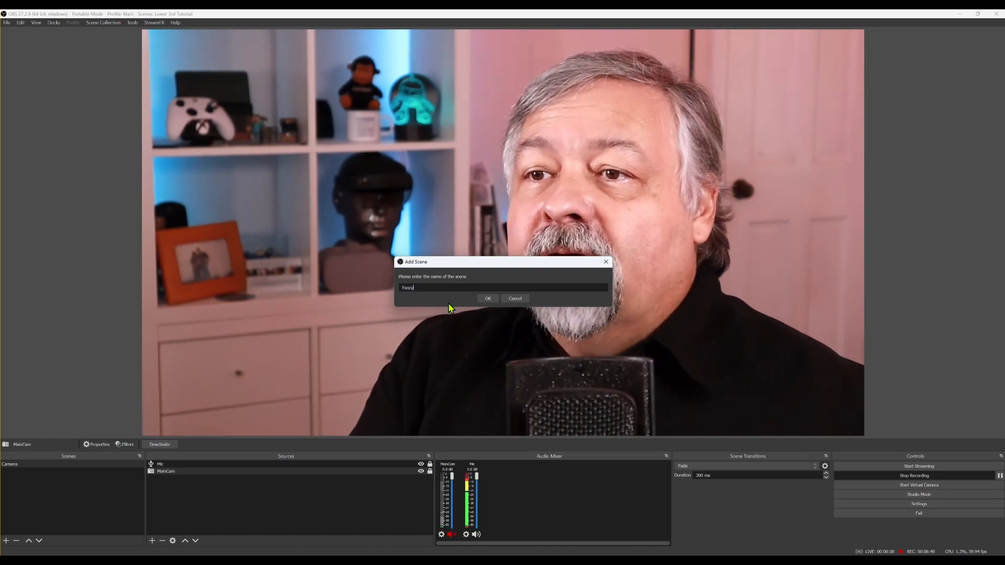
text( Cam)
click(487, 299)
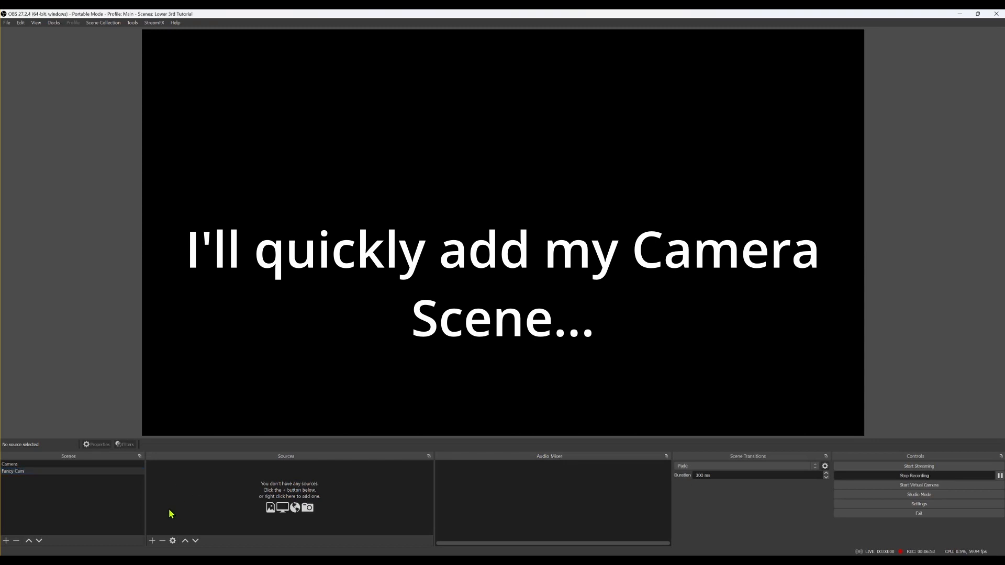
Add the existing Camera scene as a source in Fancy Cam
click(151, 541)
click(173, 486)
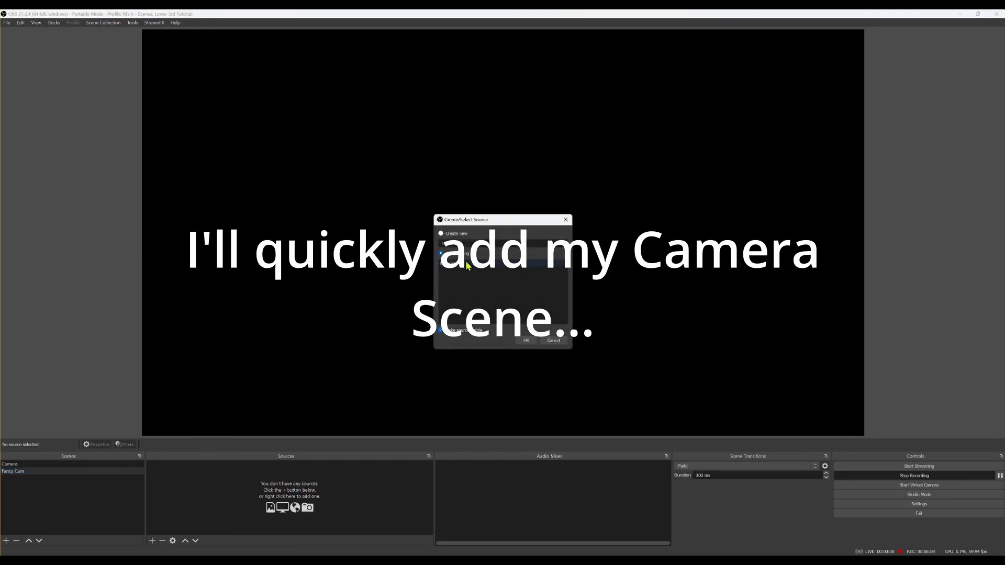
click(526, 340)
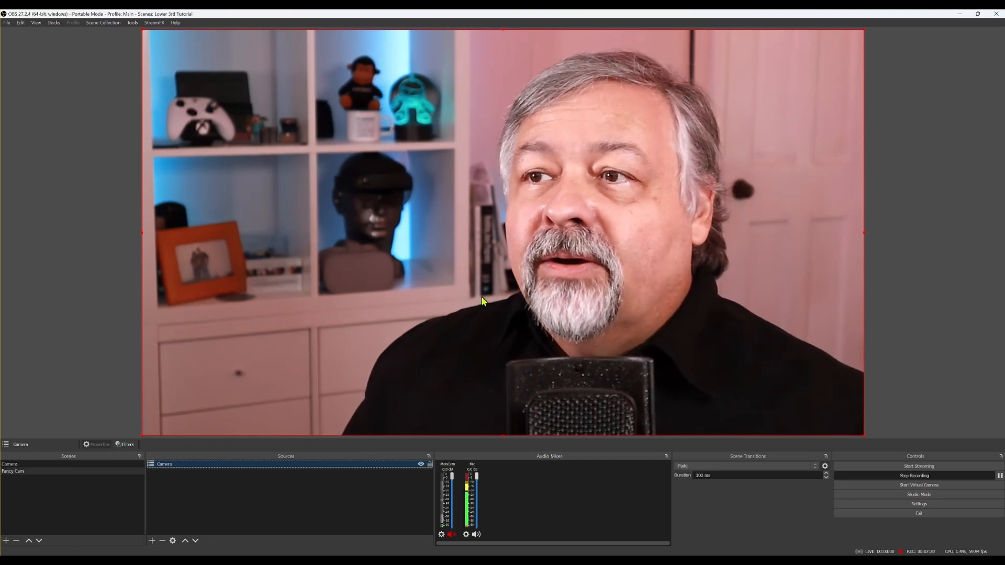
Shrink the camera image from its corners and move it toward the canvas centre
drag(539, 261, 564, 286)
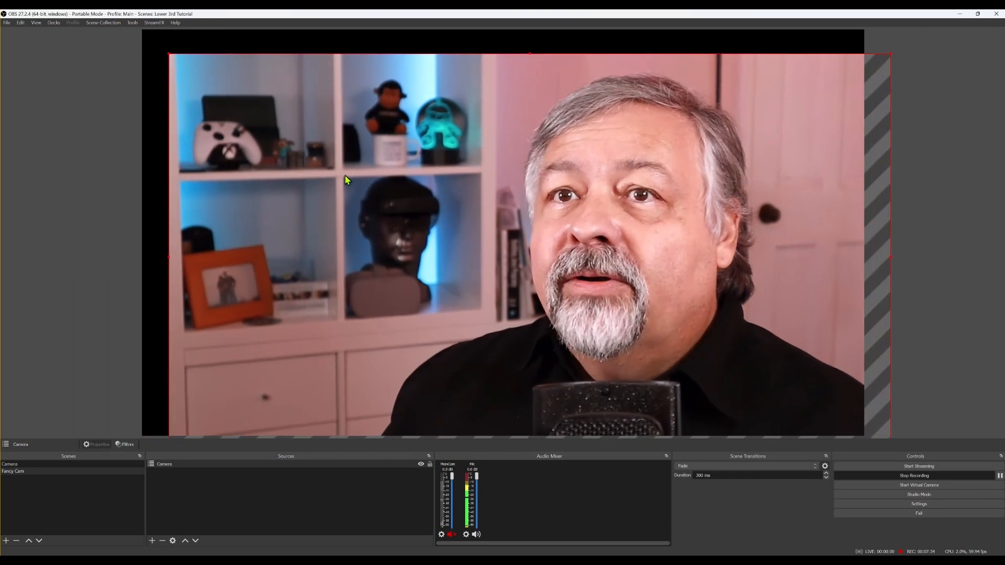
drag(167, 53, 312, 144)
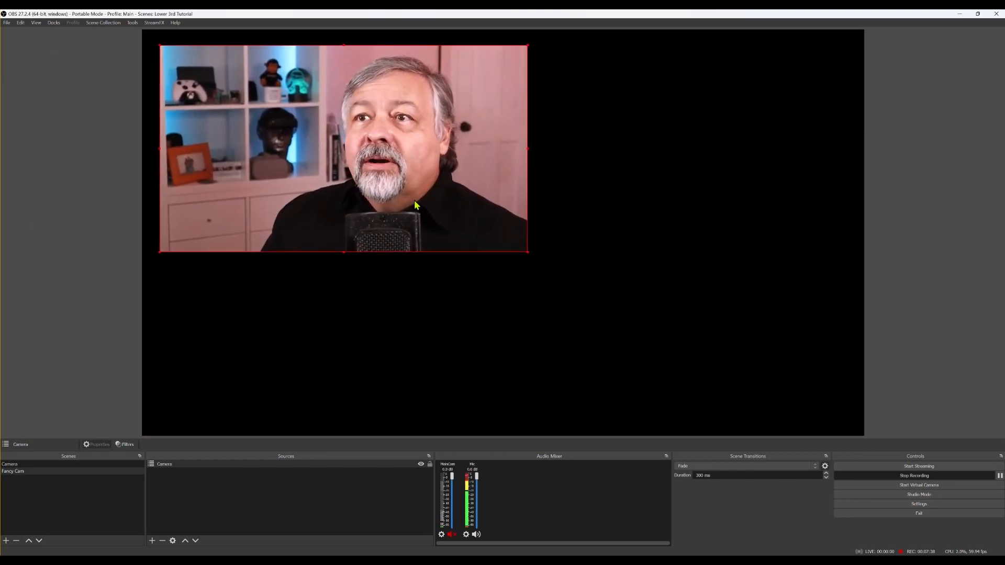
drag(527, 252, 476, 224)
drag(376, 155, 504, 187)
drag(441, 179, 438, 206)
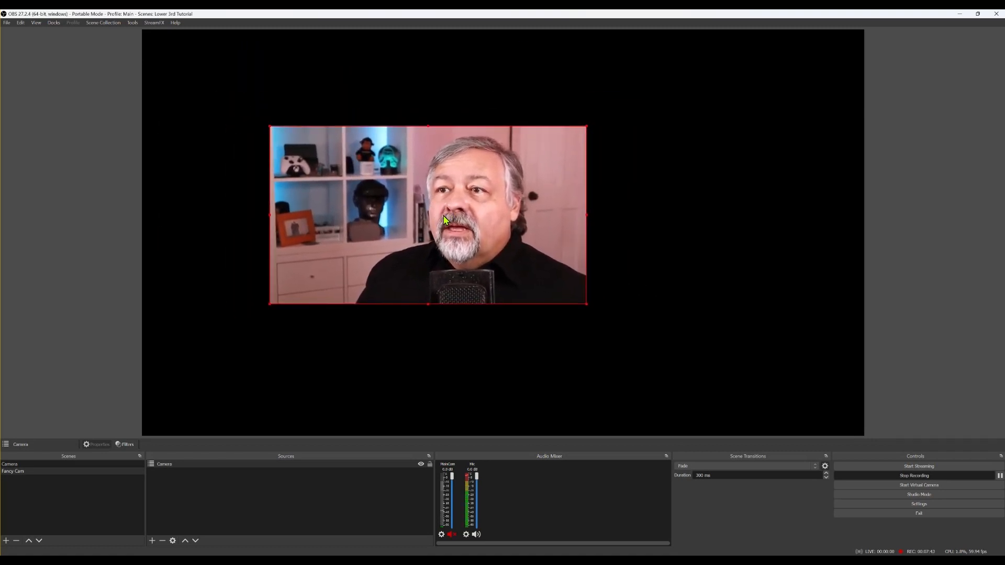
Compare with the Camera scene, then reselect the Camera source and resize it, shifting it left
click(30, 463)
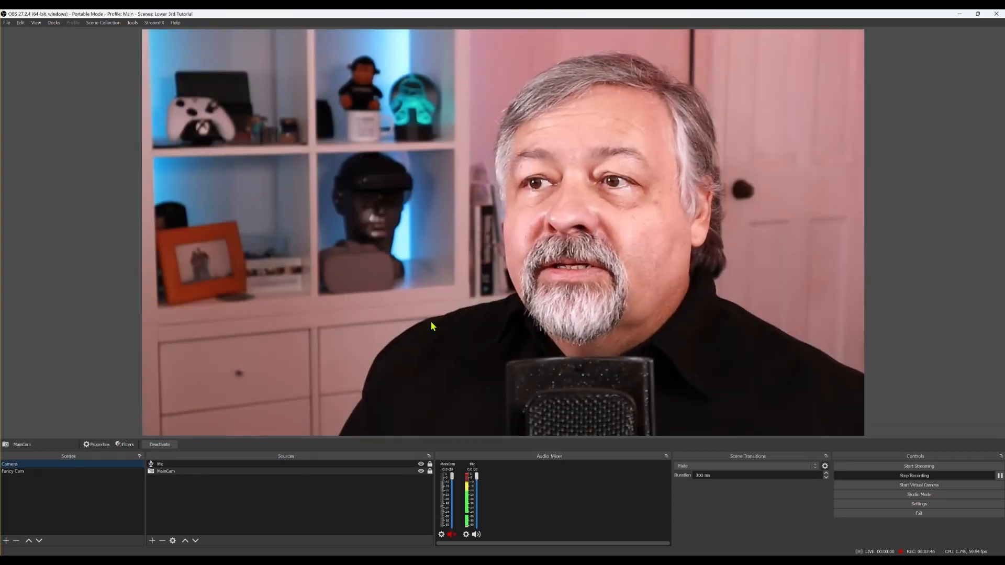
click(68, 473)
click(194, 466)
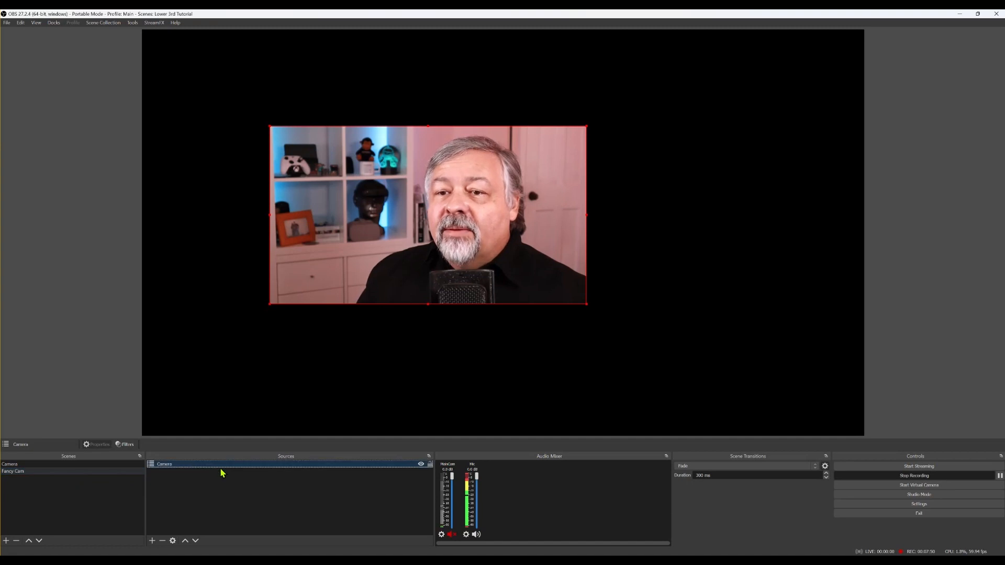
mouse_move(445, 226)
mouse_down()
mouse_move(373, 176)
mouse_move(459, 234)
mouse_up()
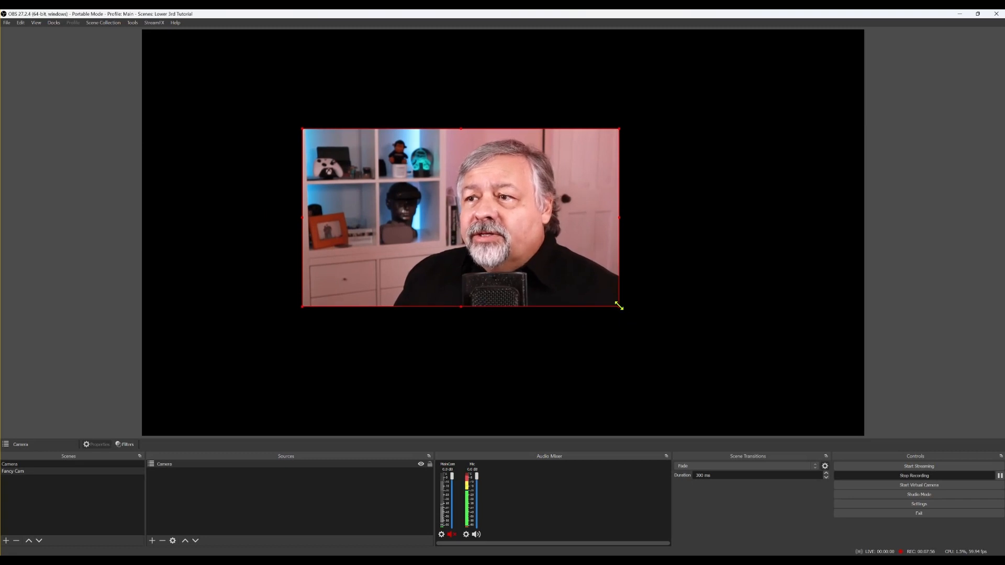
drag(619, 307, 581, 284)
drag(454, 198, 420, 212)
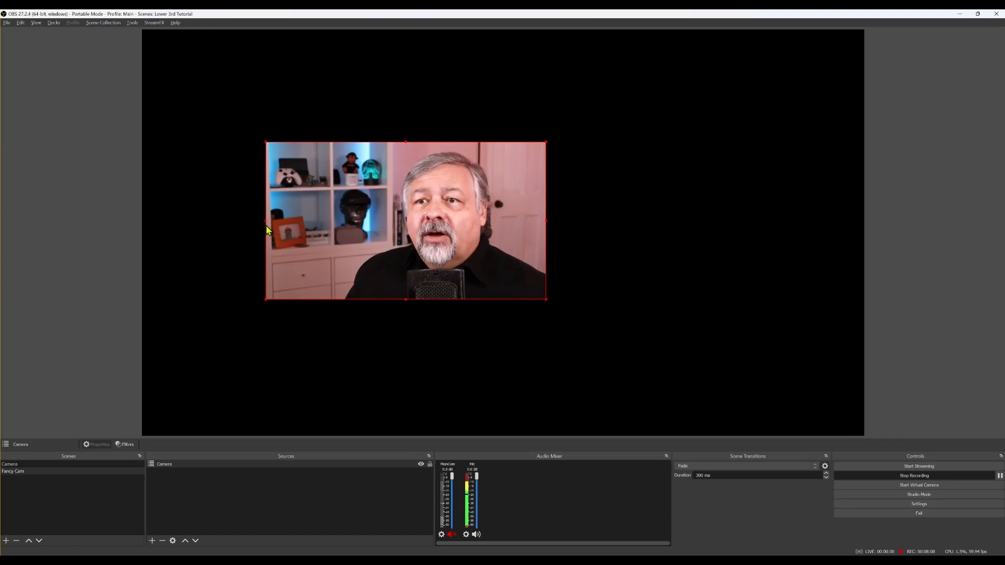
Crop the camera's left and right sides, shrink the box, and center it on the canvas
drag(264, 222, 349, 244)
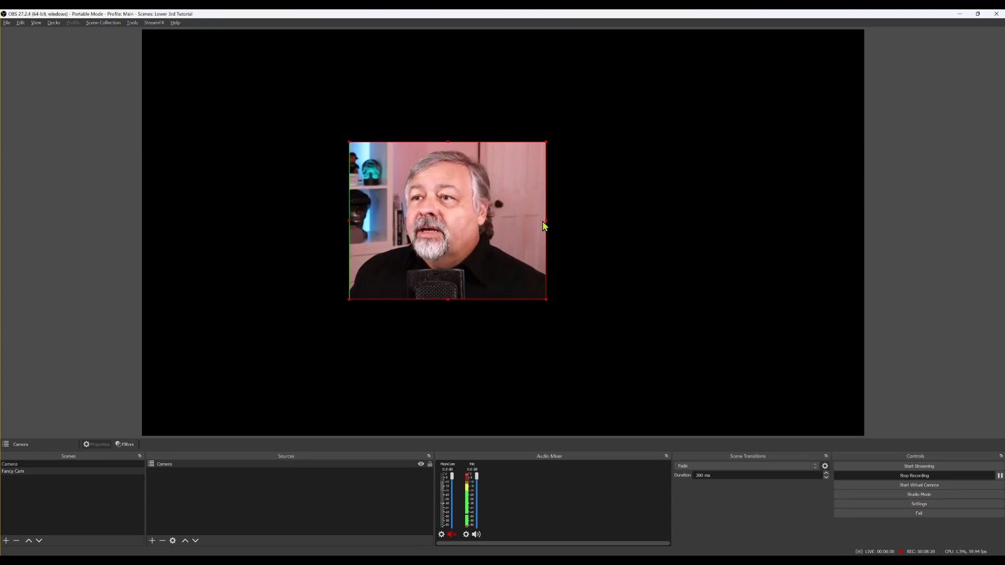
drag(543, 222, 541, 223)
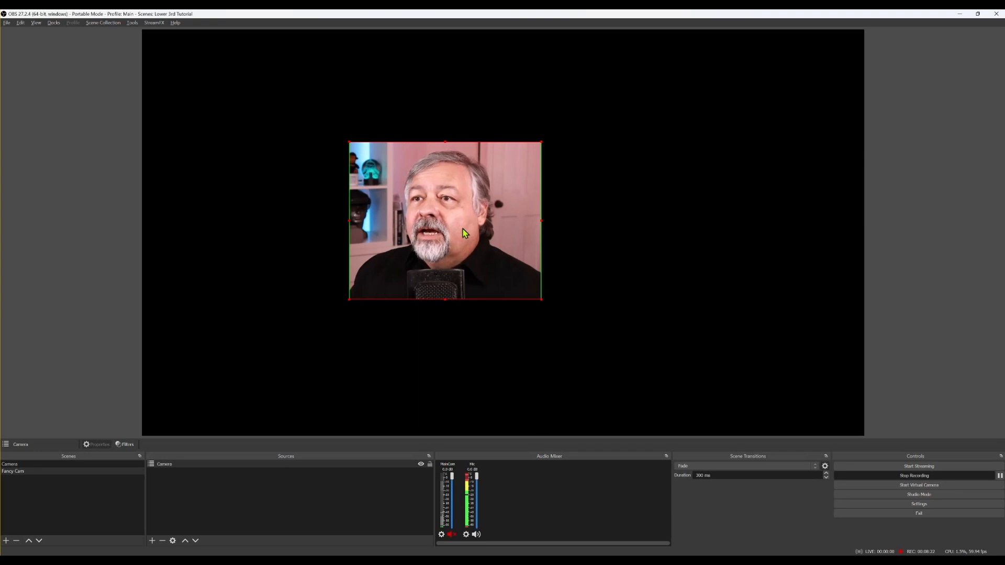
drag(462, 229, 735, 339)
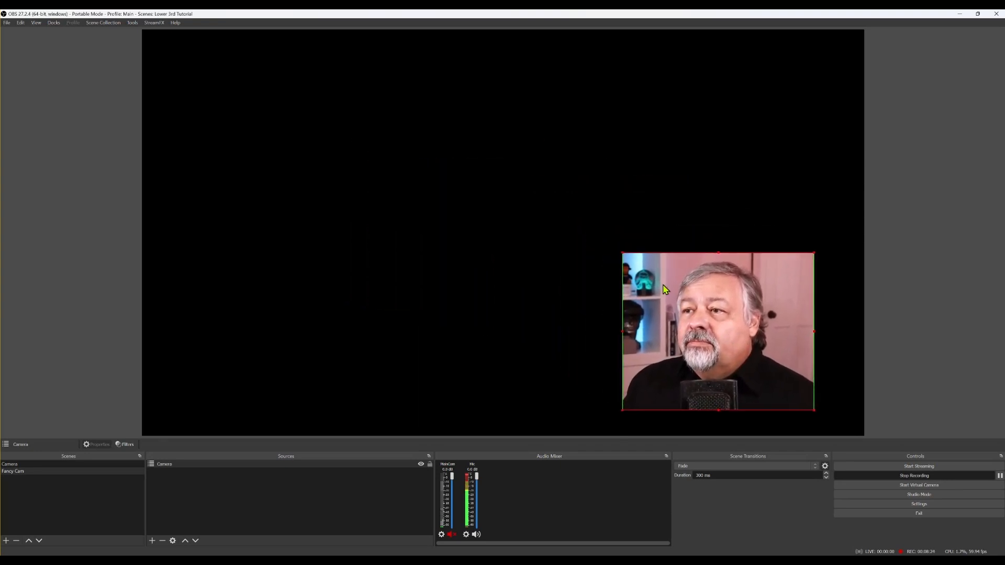
drag(622, 255, 672, 295)
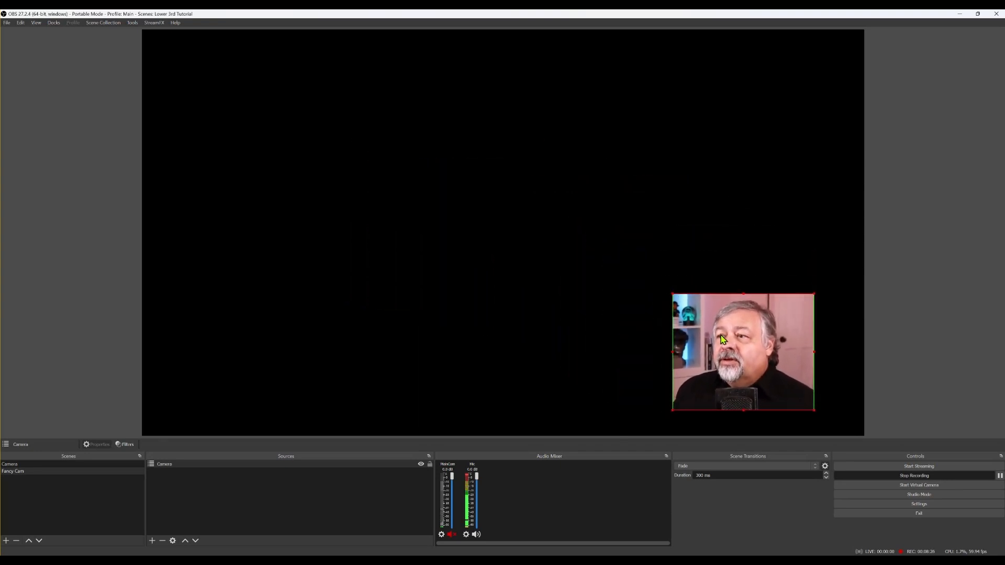
drag(722, 339, 757, 89)
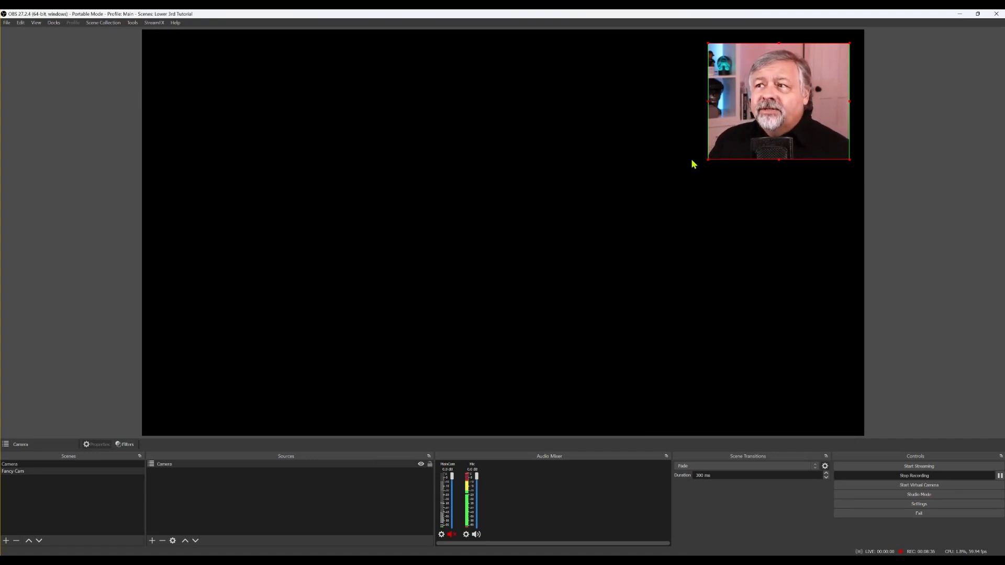
drag(775, 99, 497, 213)
Reset the Camera source's transform so it fills the whole Fancy Cam canvas
right_click(498, 211)
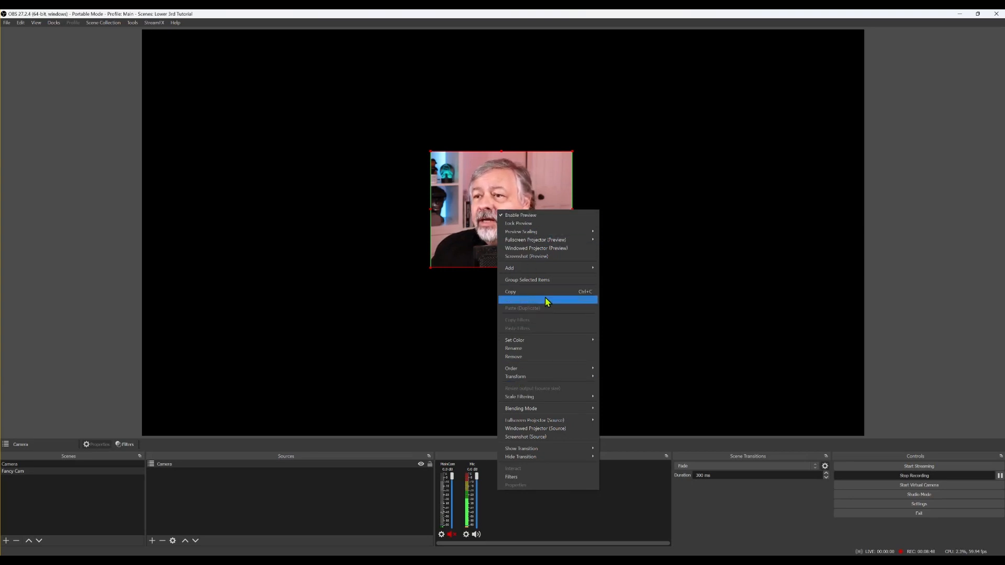
mouse_move(543, 378)
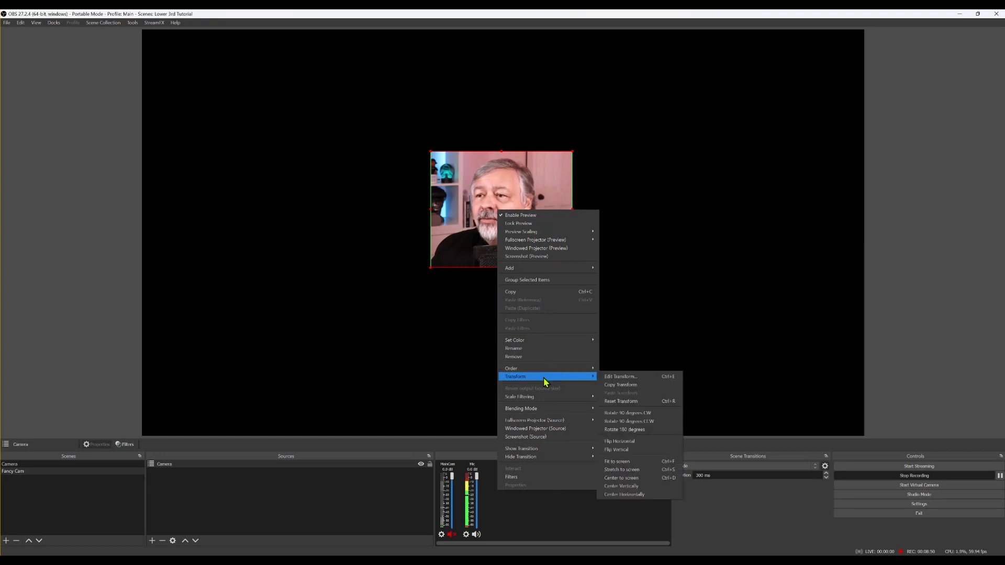
click(620, 400)
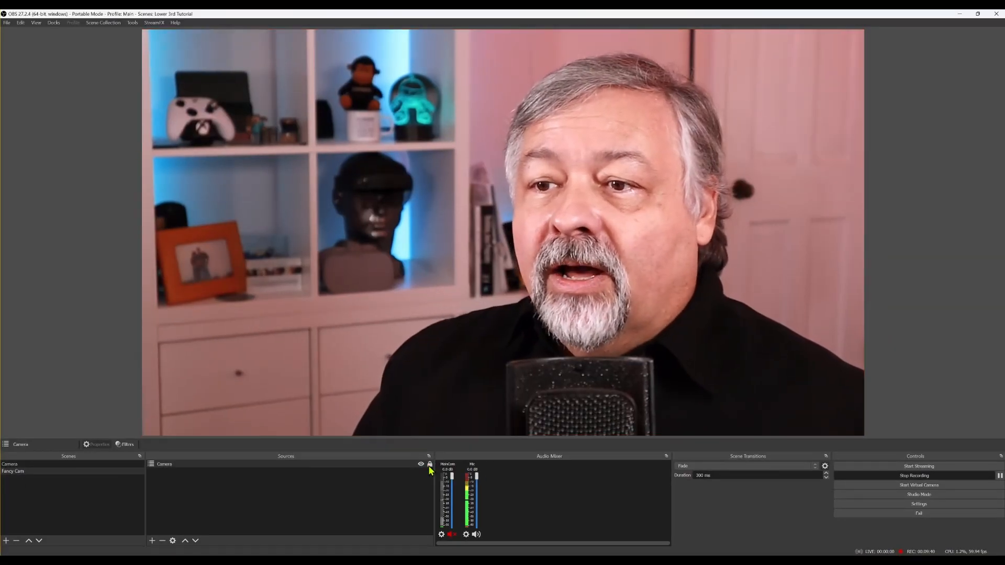
click(129, 255)
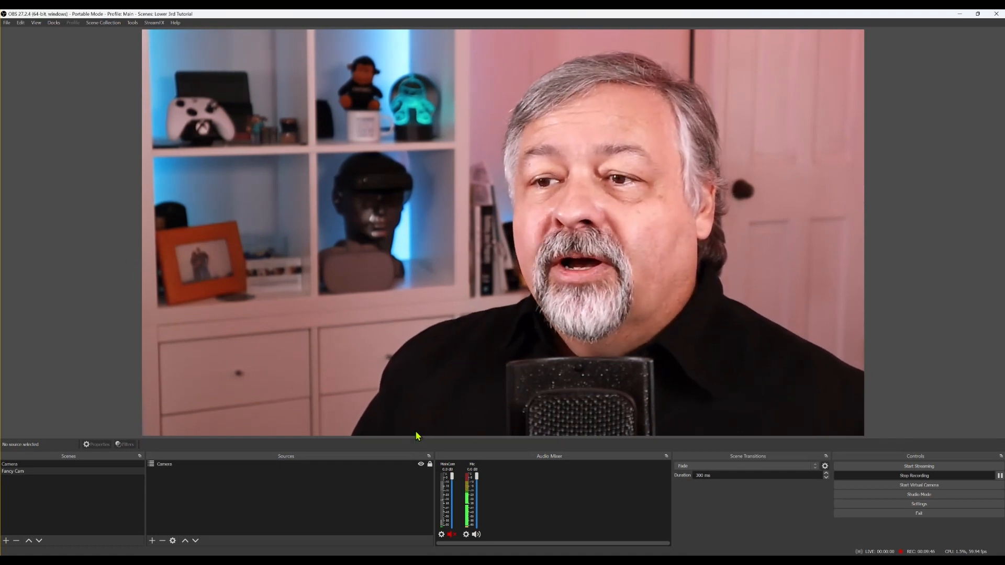
click(421, 464)
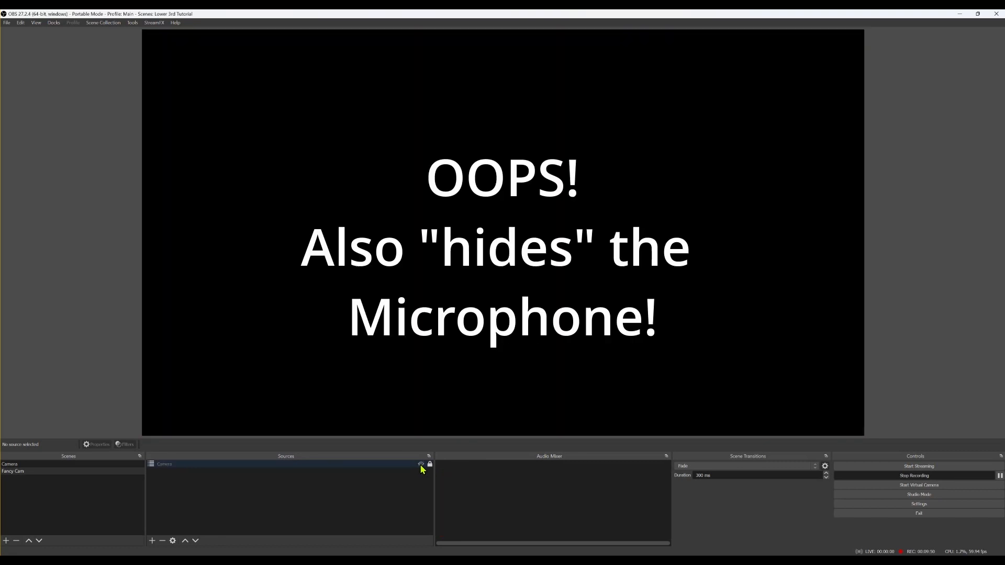
click(421, 465)
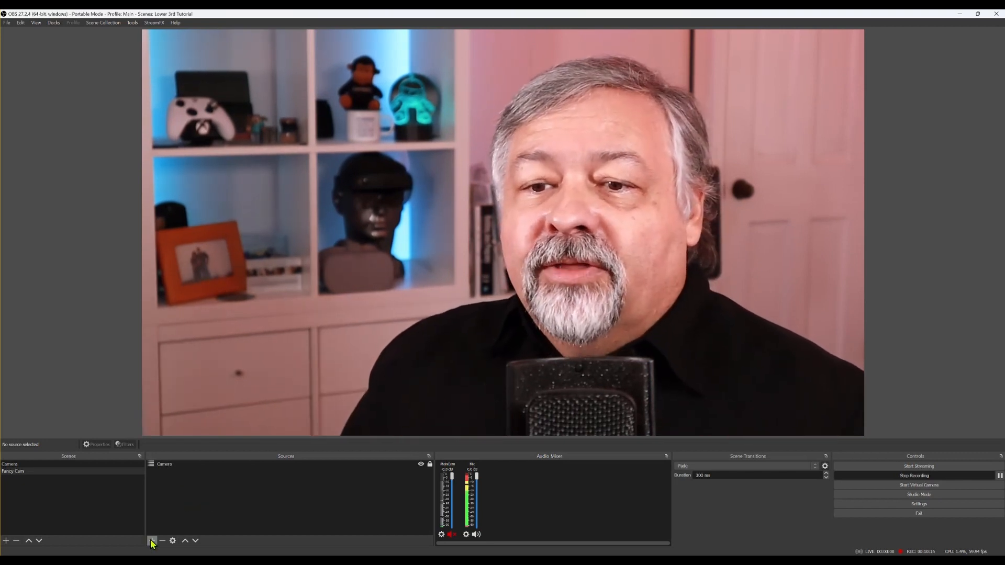
Add a Color Source named Background to Fancy Cam, coloured black
click(152, 541)
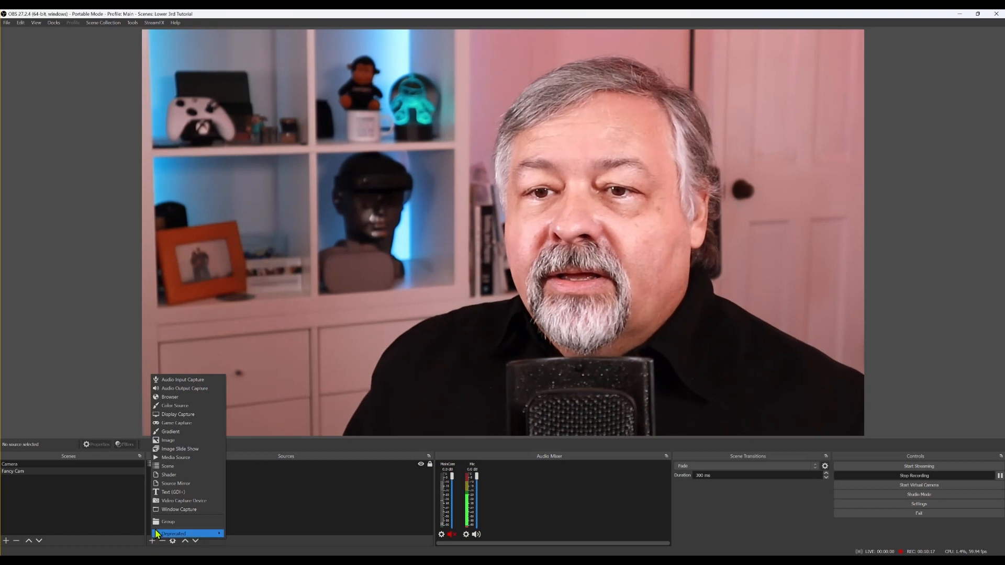
click(183, 409)
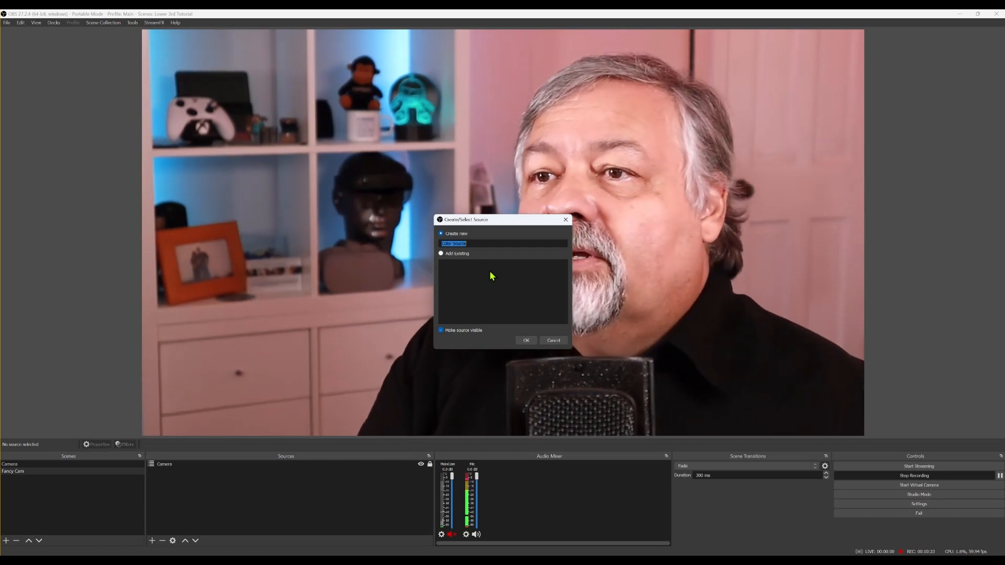
text(B)
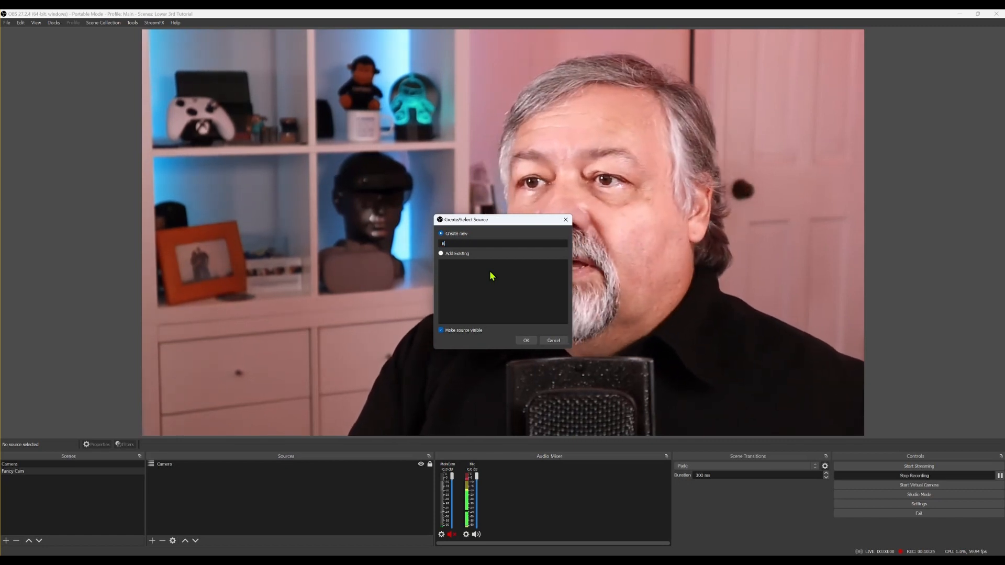
text(ackground)
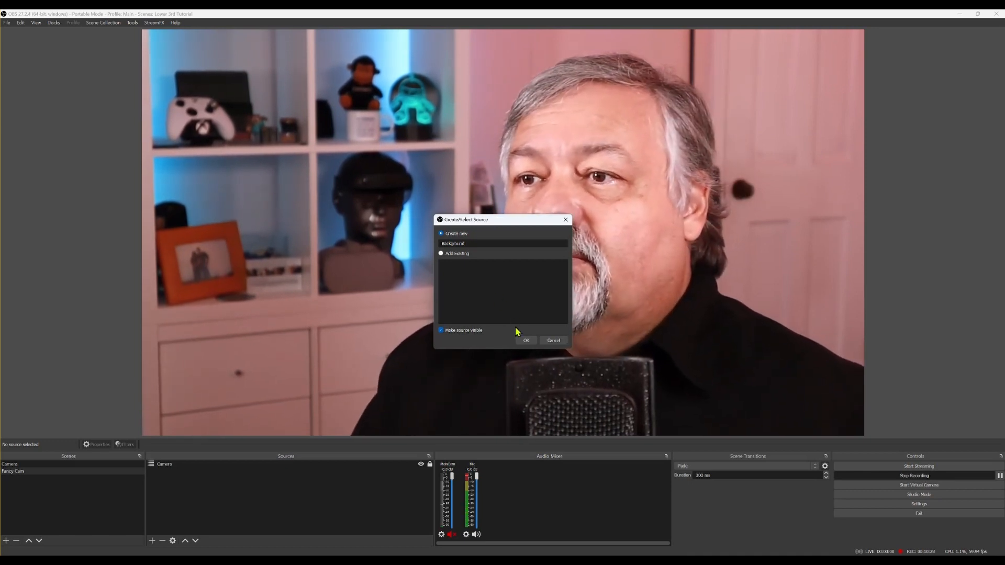
click(524, 341)
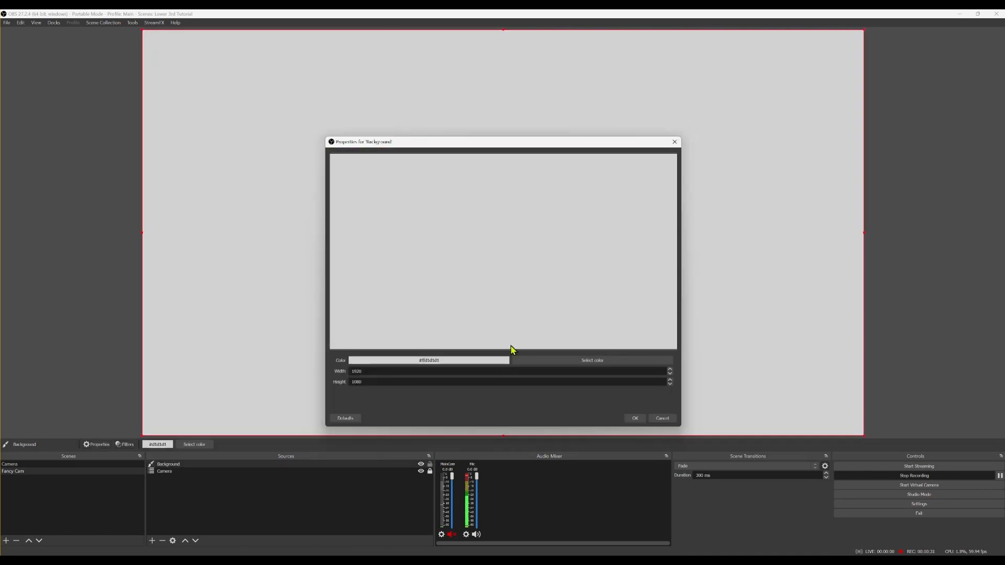
click(557, 364)
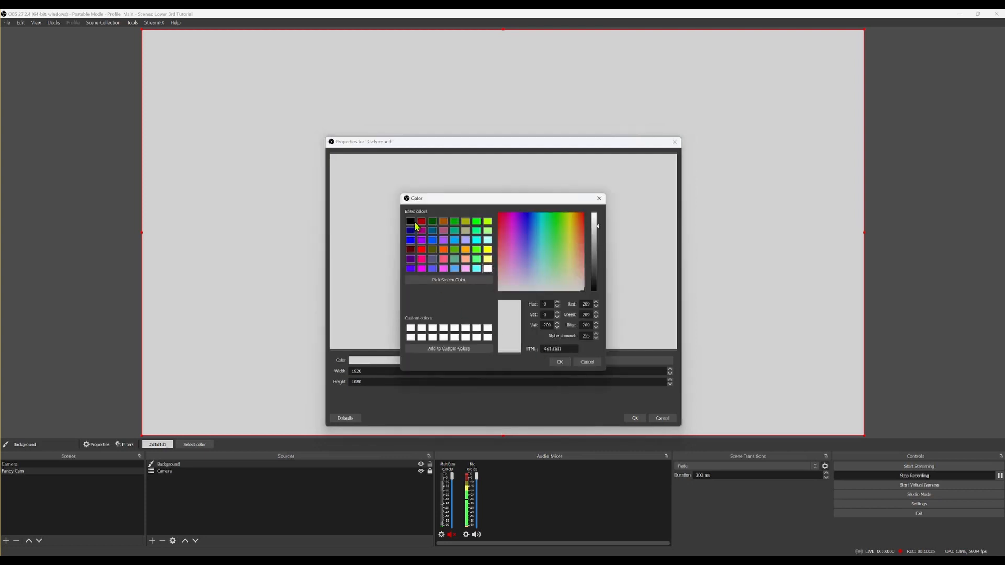
click(559, 362)
click(635, 418)
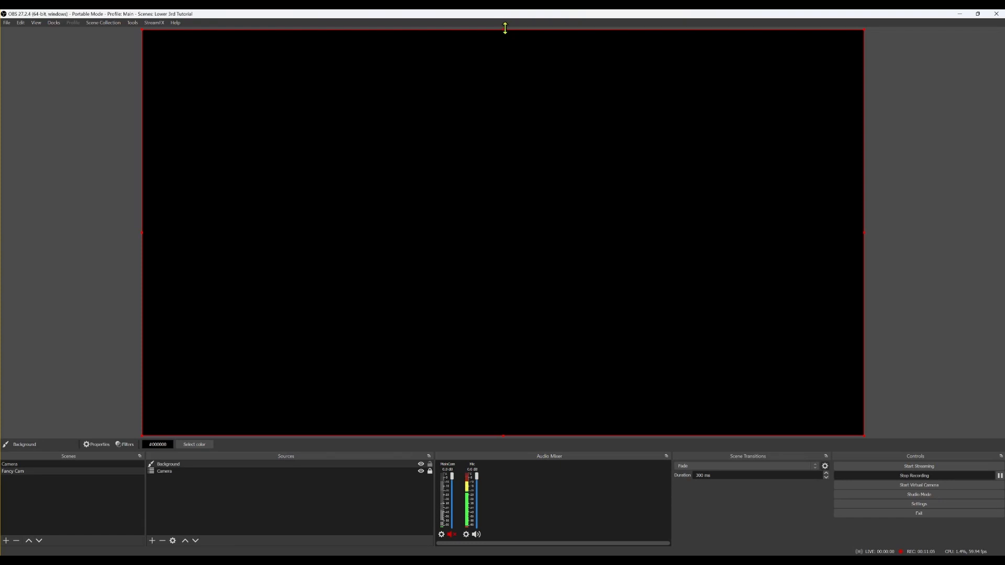
Resize the Background source into a black bar along the bottom of the canvas
drag(502, 29, 467, 70)
drag(467, 64, 471, 31)
drag(503, 30, 489, 378)
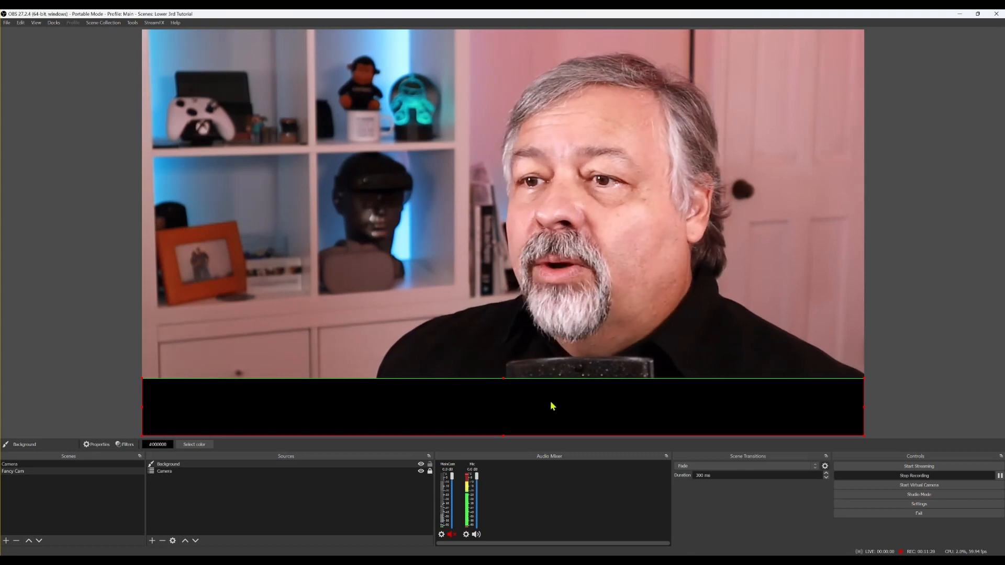
Lock the Background source and bring up its list of effect filters
click(430, 464)
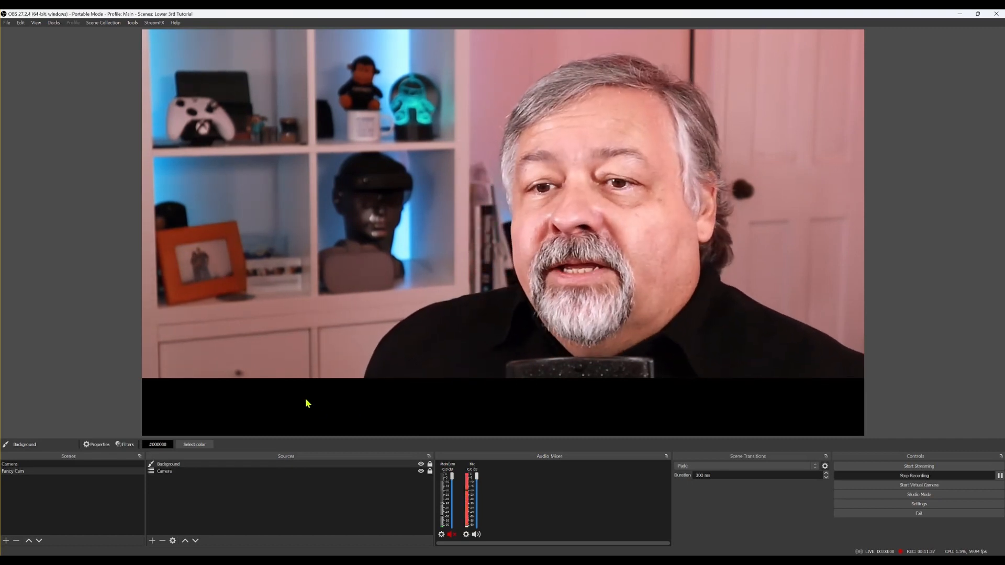
click(230, 465)
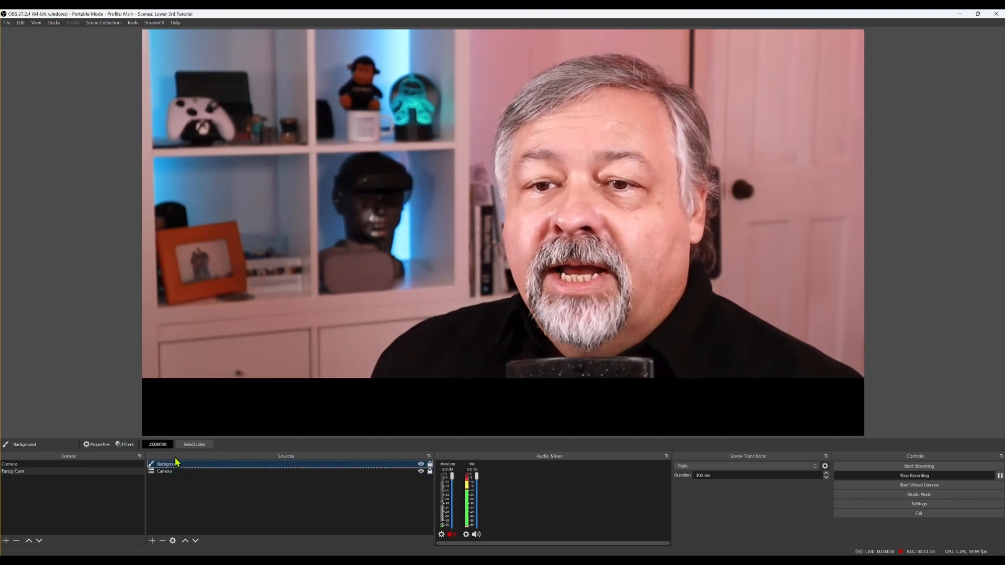
click(127, 446)
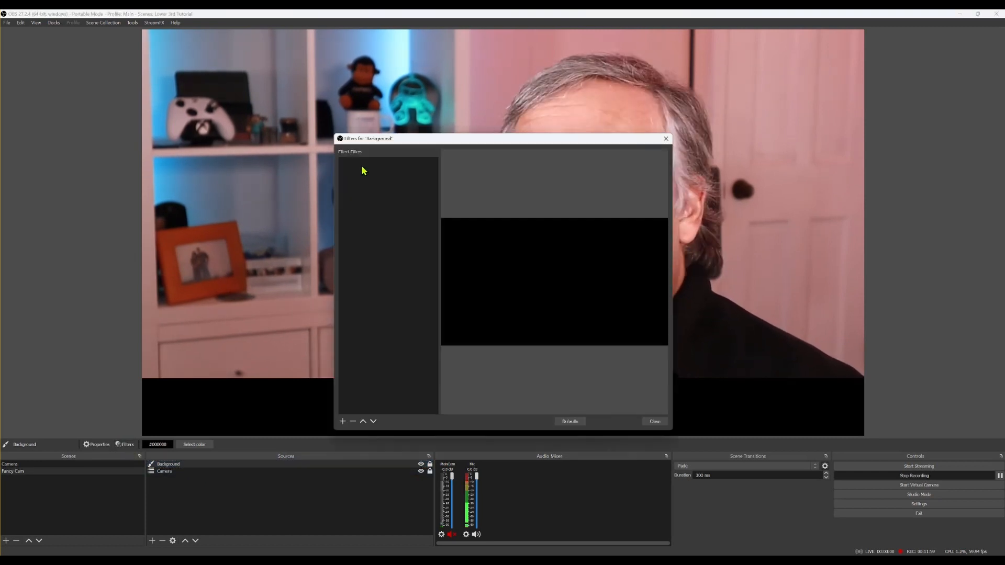
click(342, 421)
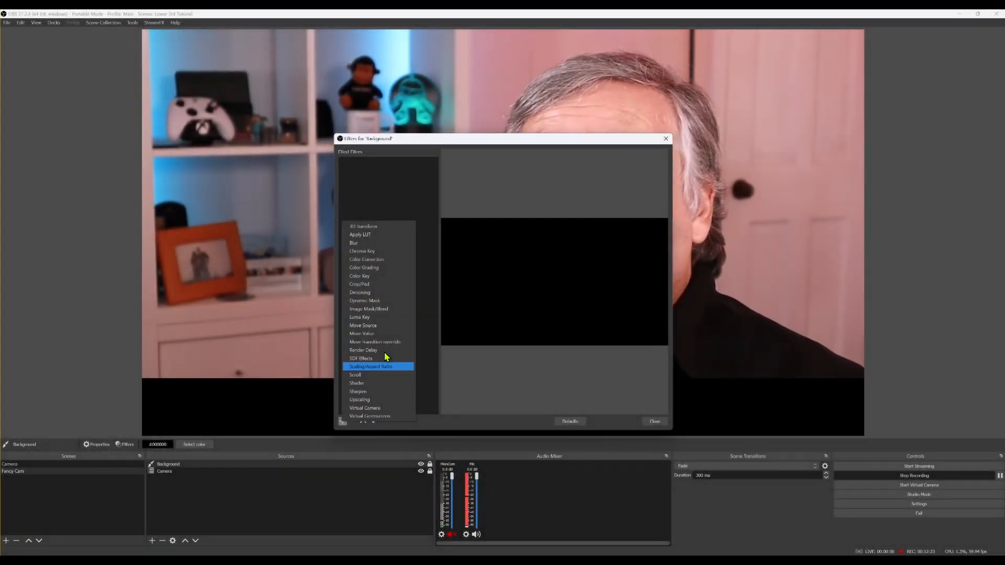
Add a Color Correction filter to Background with opacity 0.85
click(389, 260)
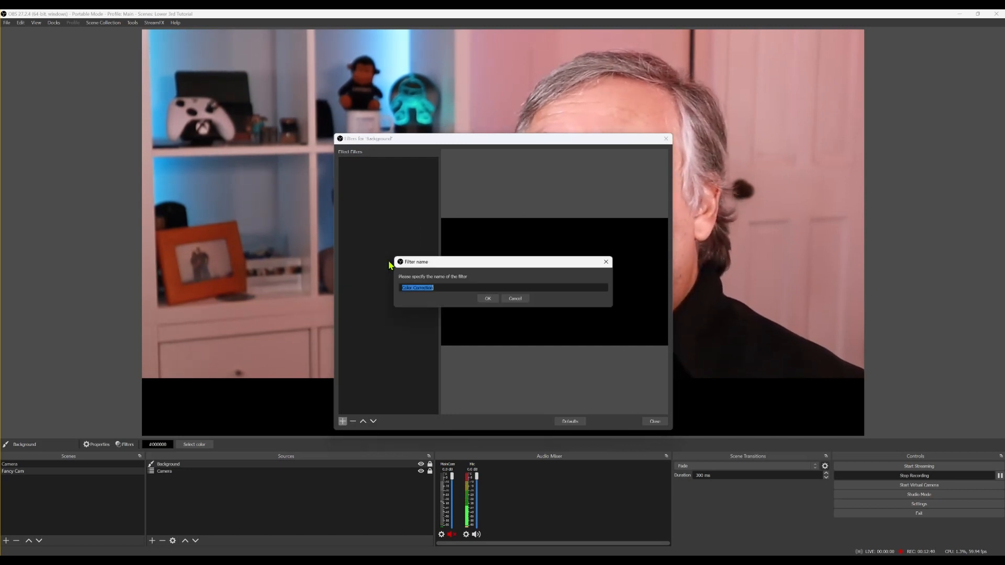
click(488, 298)
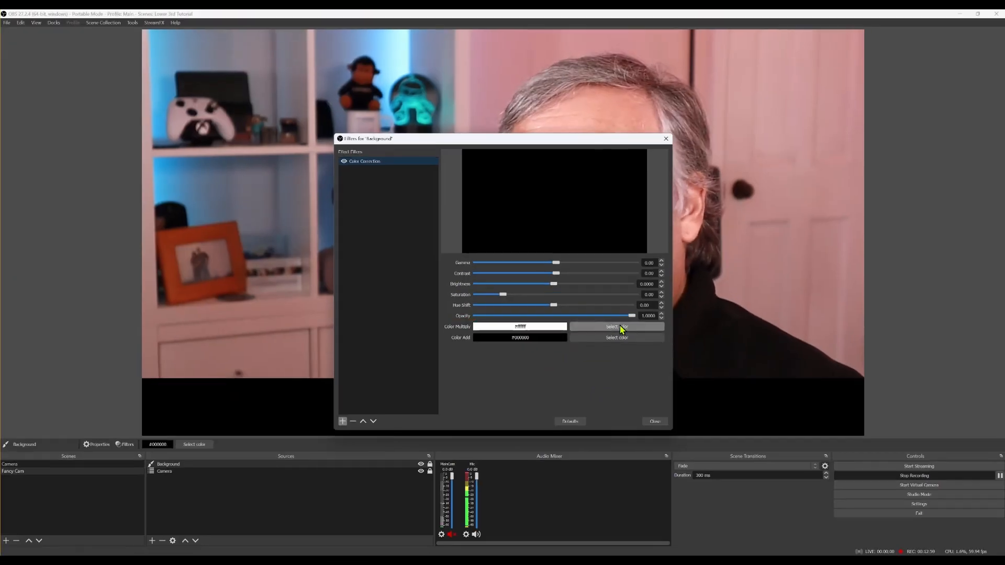
drag(632, 316, 614, 319)
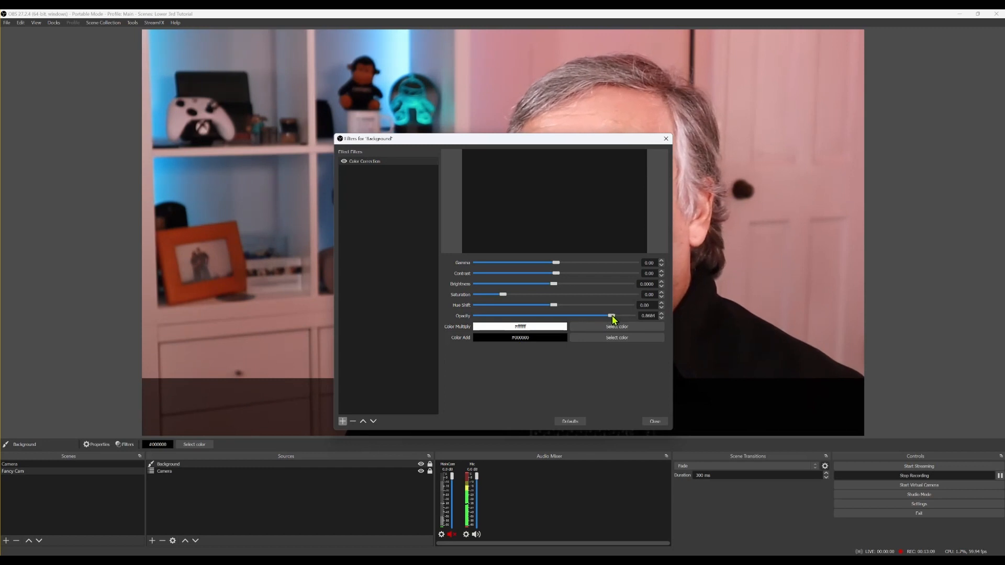
drag(617, 319, 612, 318)
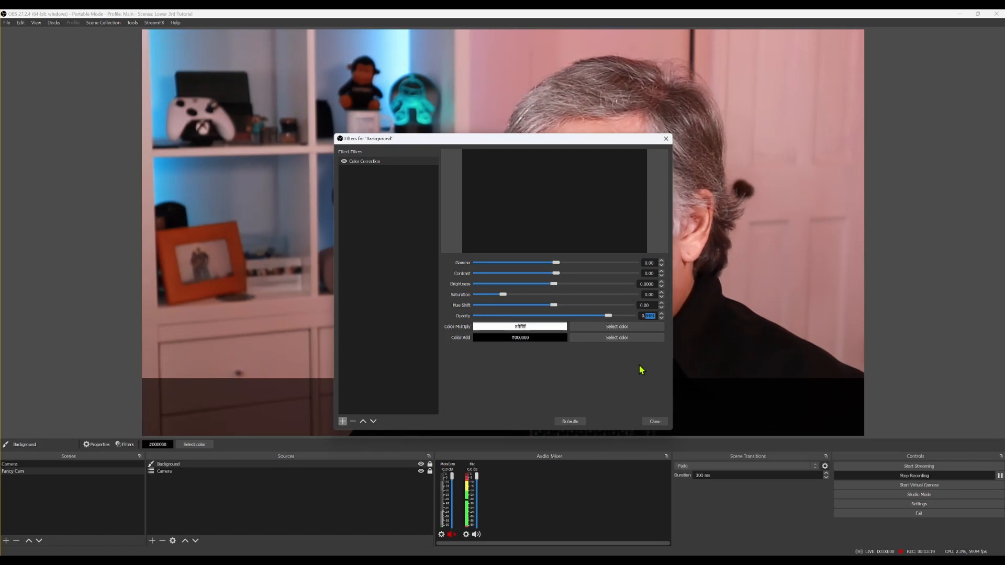
text(500)
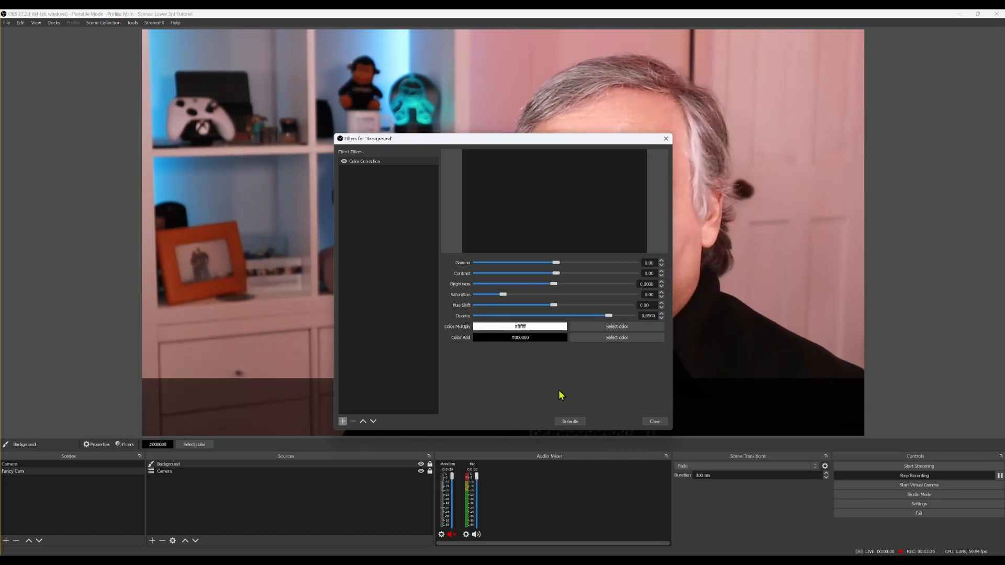
click(644, 422)
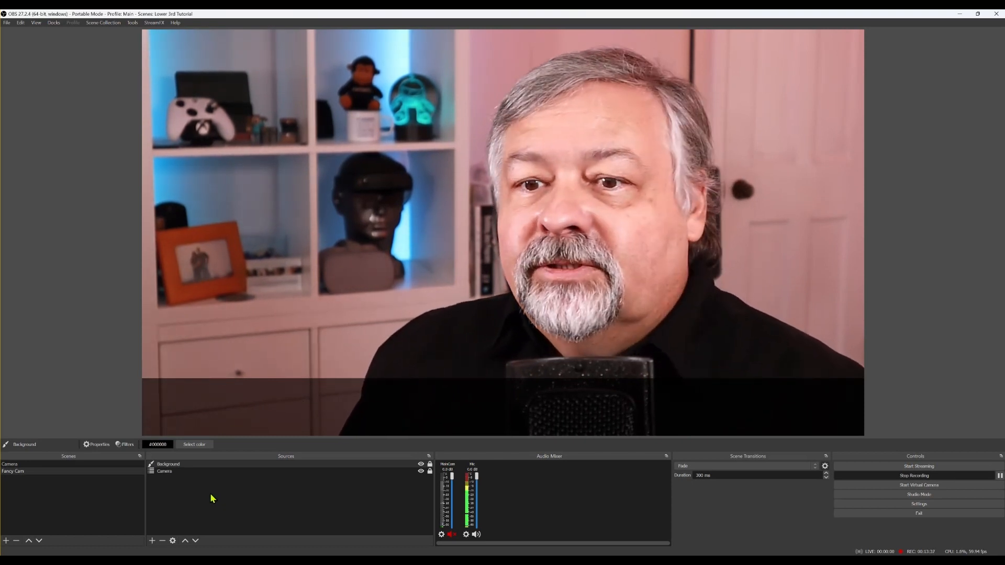
Add a Text (GDI+) source named Name displaying the presenter's full name
click(153, 541)
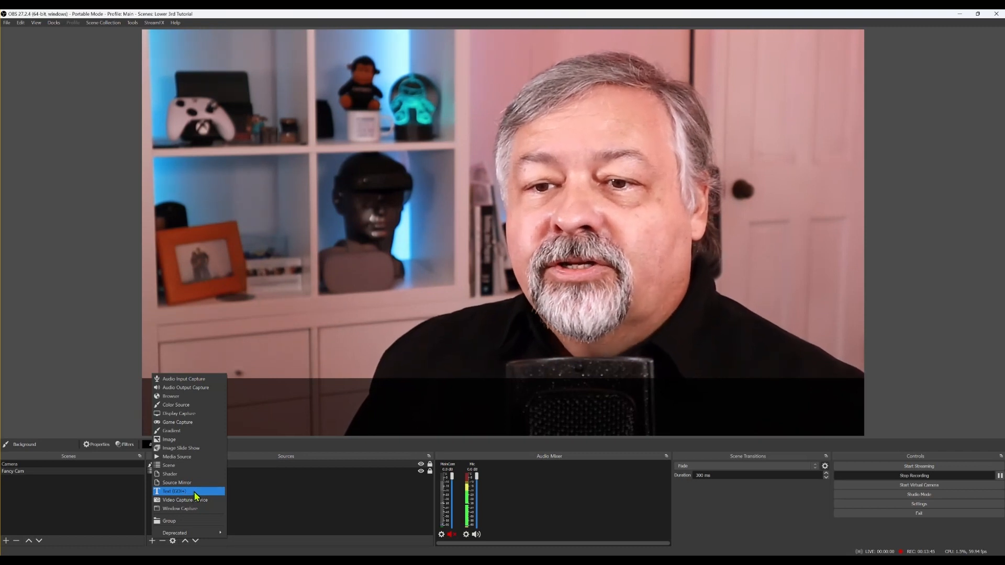
click(188, 491)
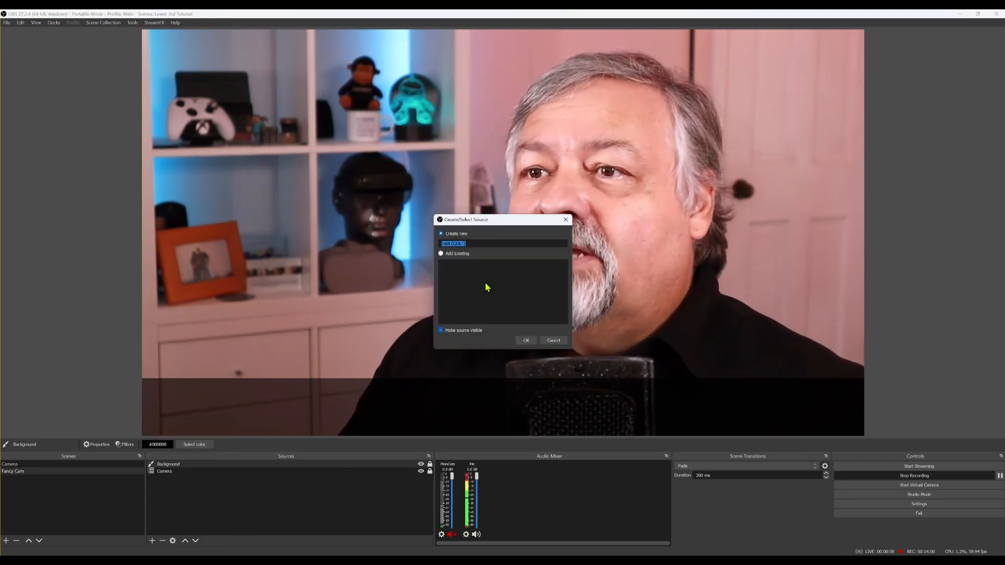
text(Name)
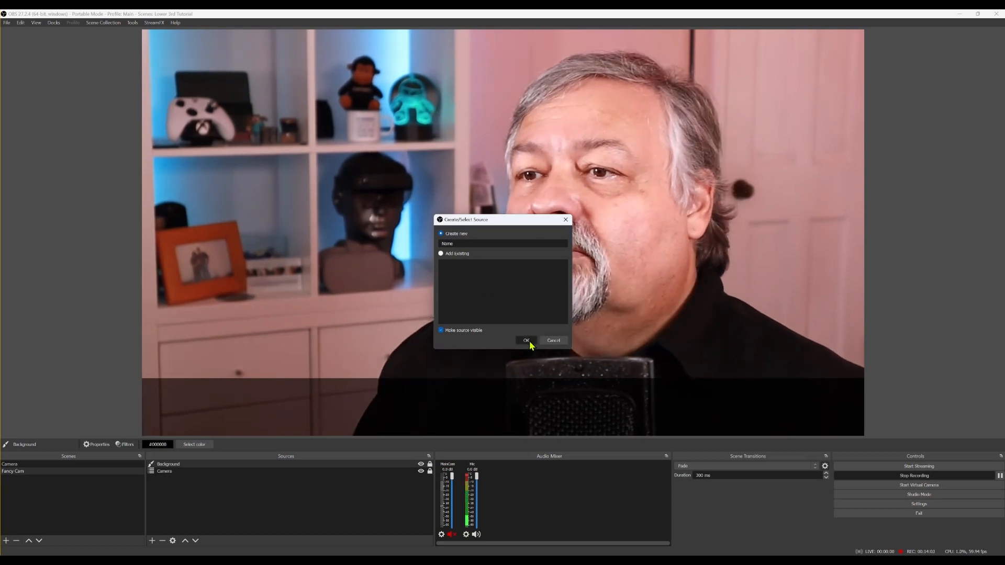
click(526, 341)
click(468, 388)
text(Ken R)
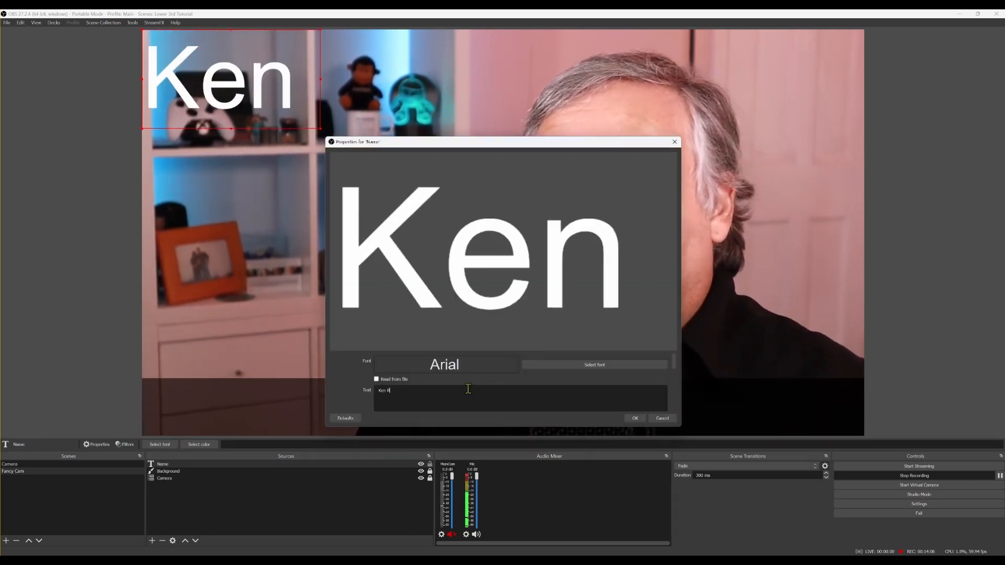
text(oss)
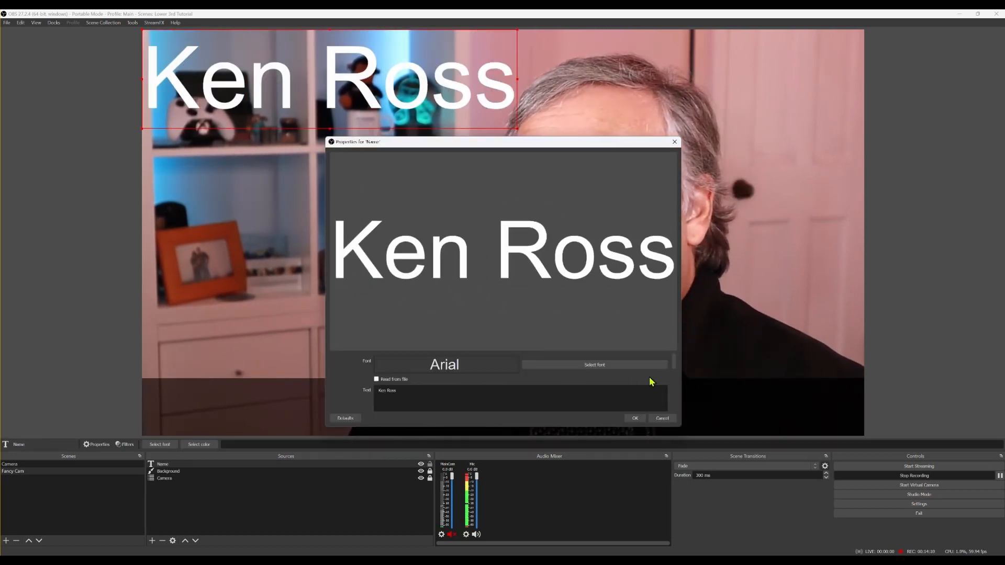
Set the Name text colour to cyan and confirm its properties
drag(598, 351, 597, 214)
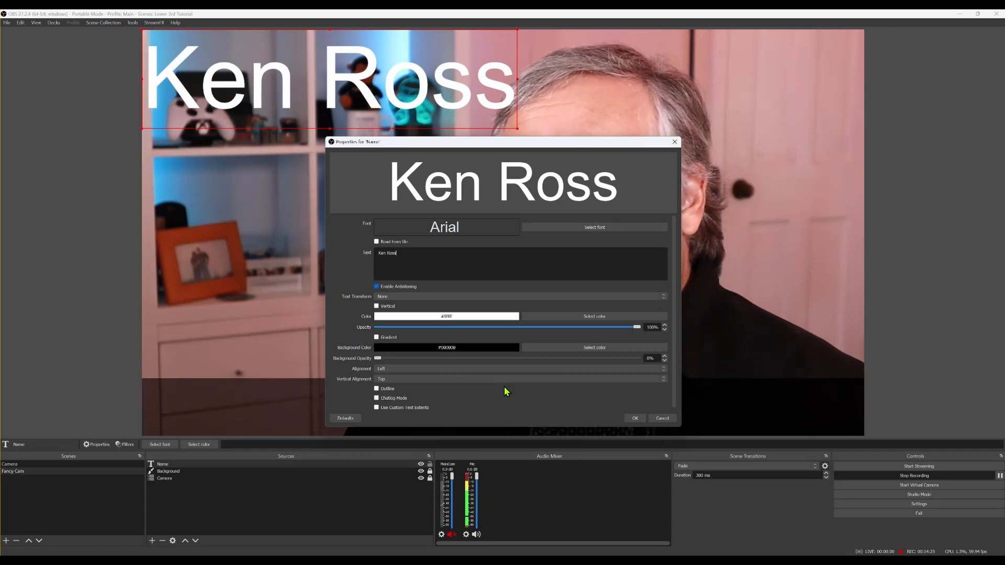
click(589, 317)
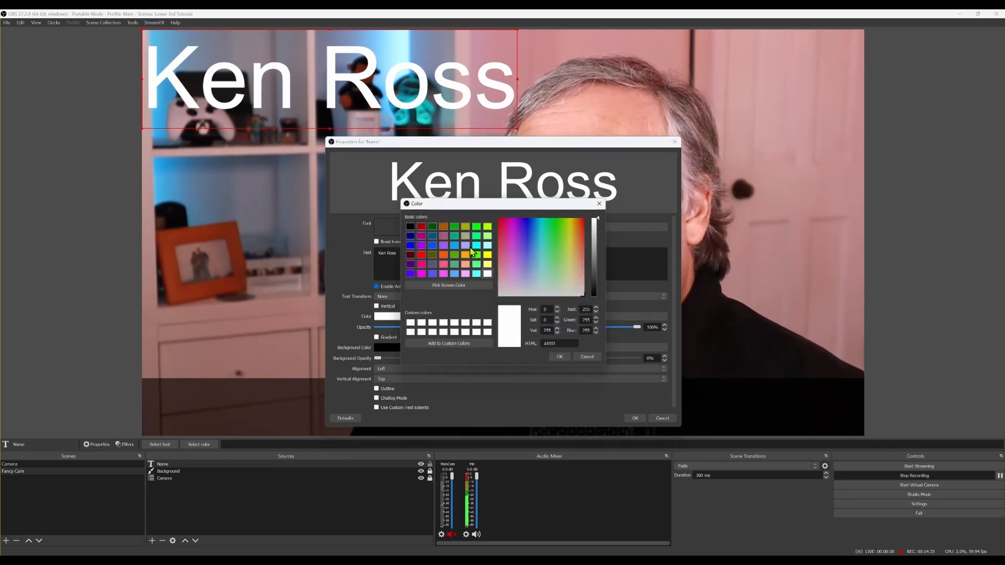
click(476, 246)
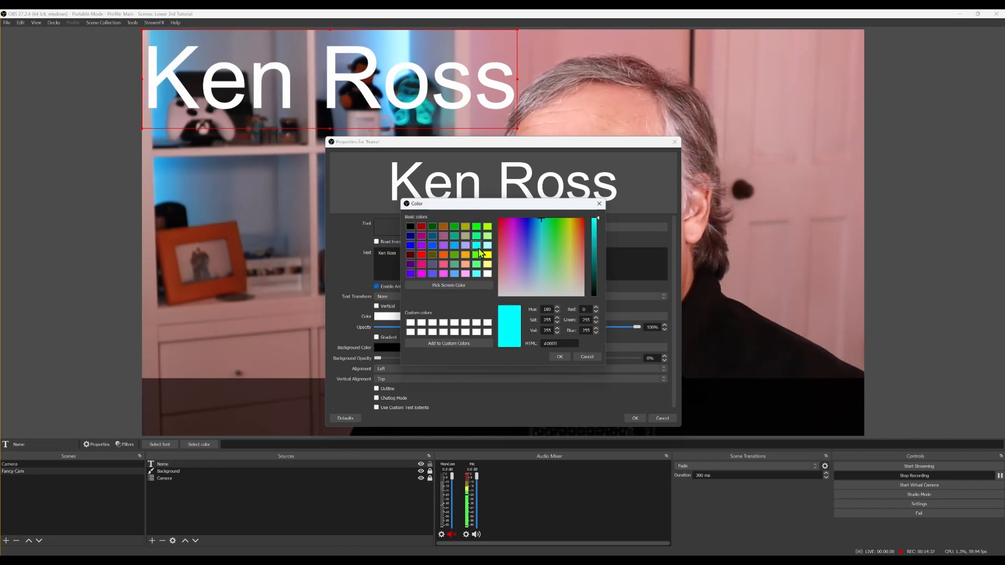
click(559, 357)
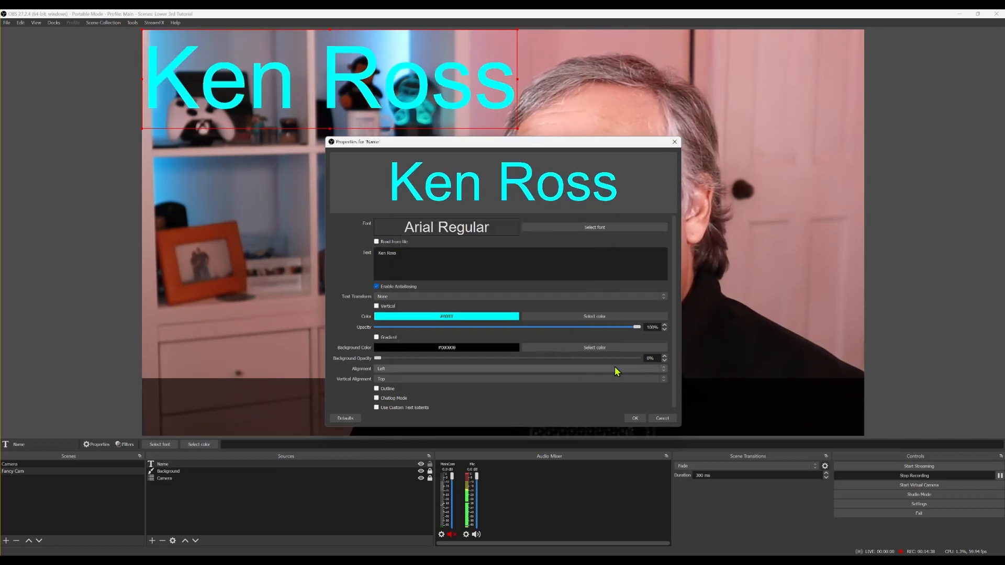
click(635, 419)
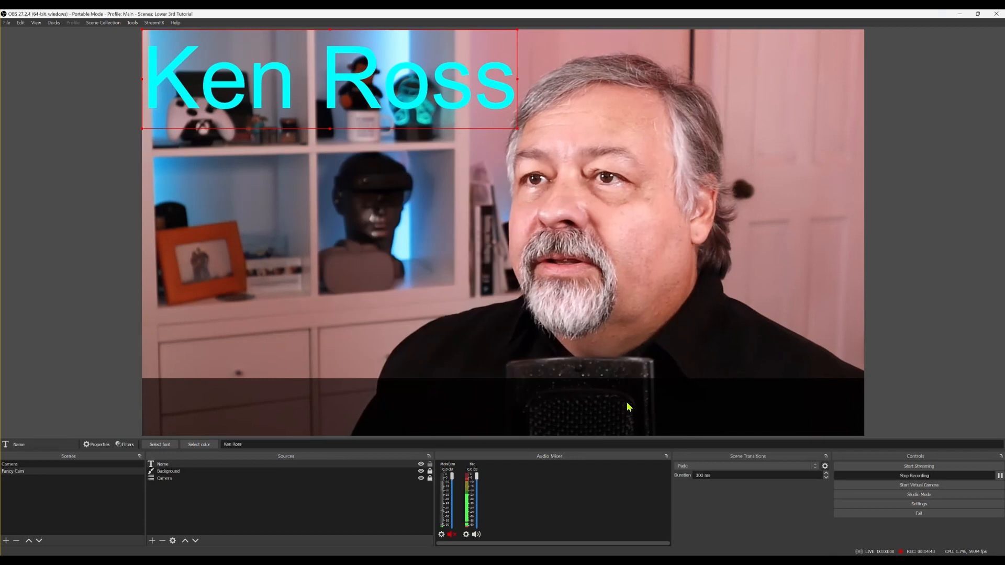
Shrink the cyan name text and position it inside the black bottom bar
drag(364, 90, 423, 388)
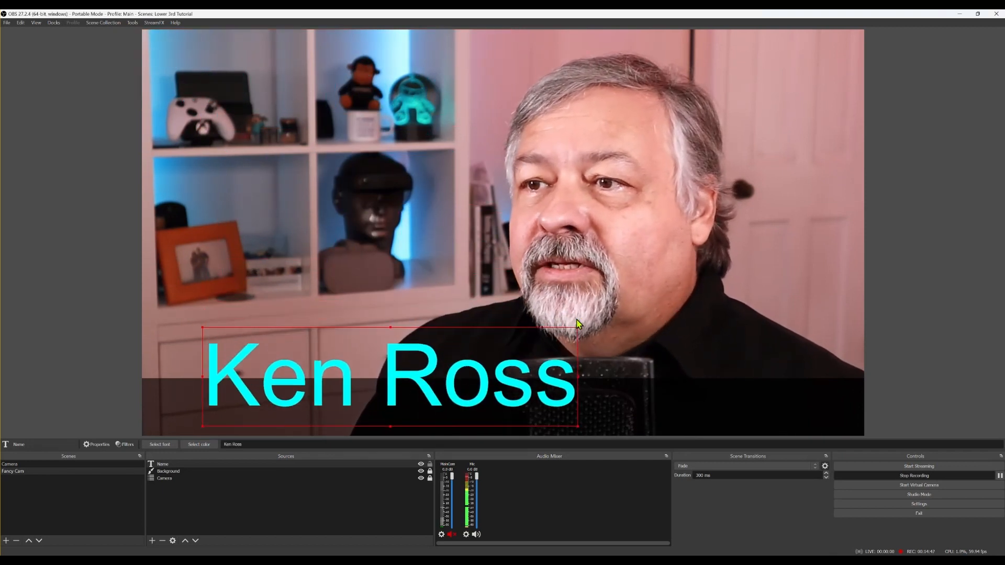
drag(576, 327, 486, 418)
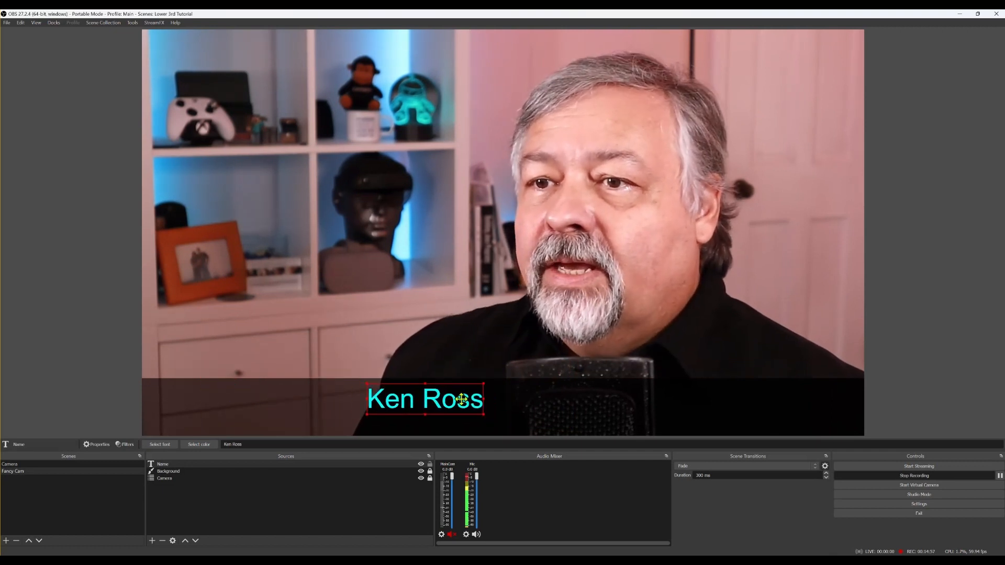
drag(482, 415, 477, 410)
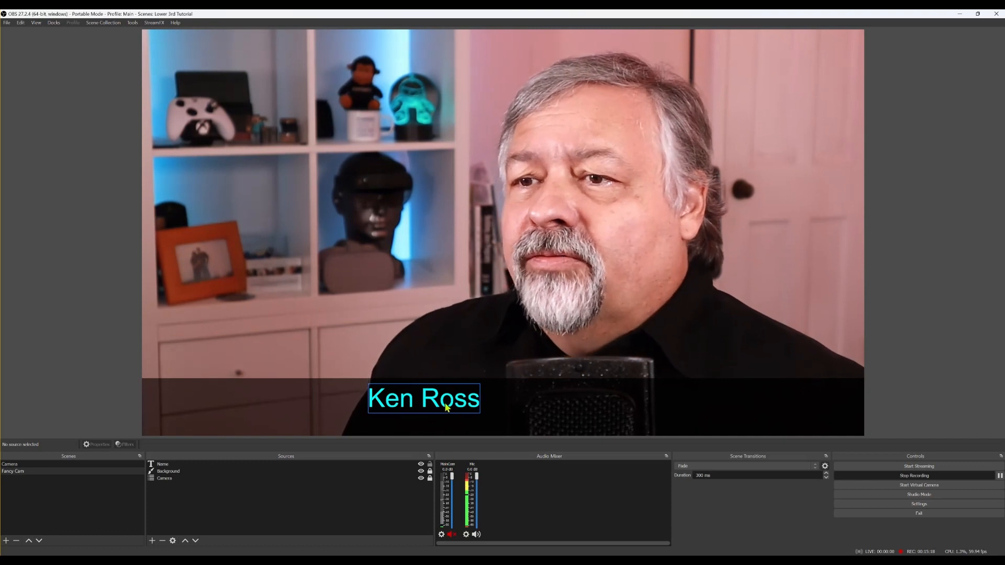
drag(444, 407, 224, 402)
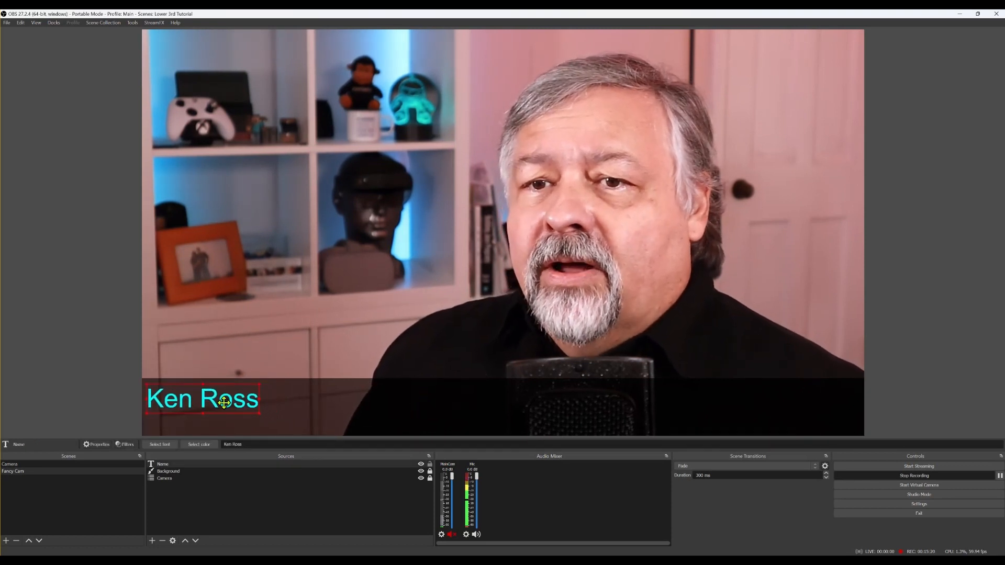
click(80, 373)
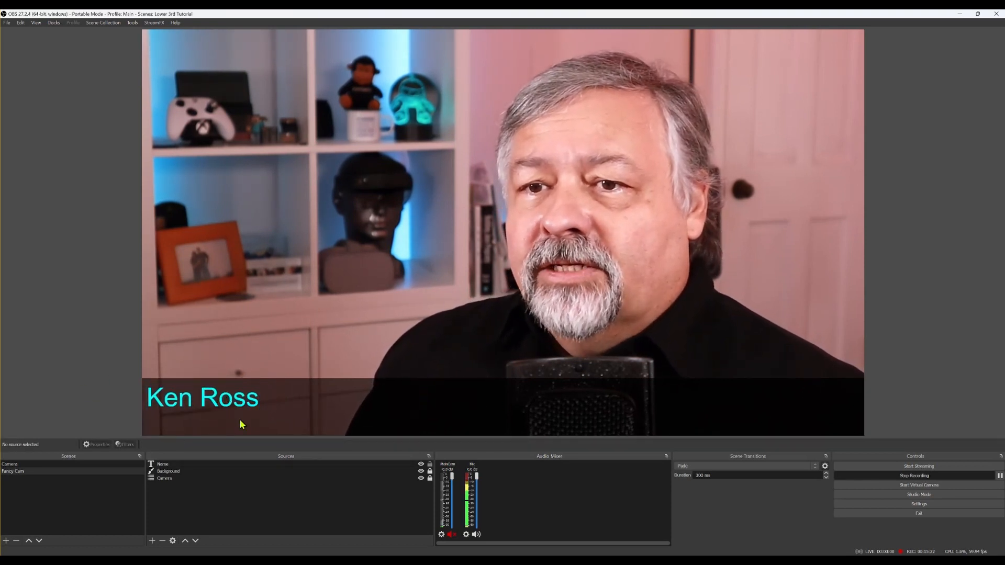
drag(204, 401, 413, 398)
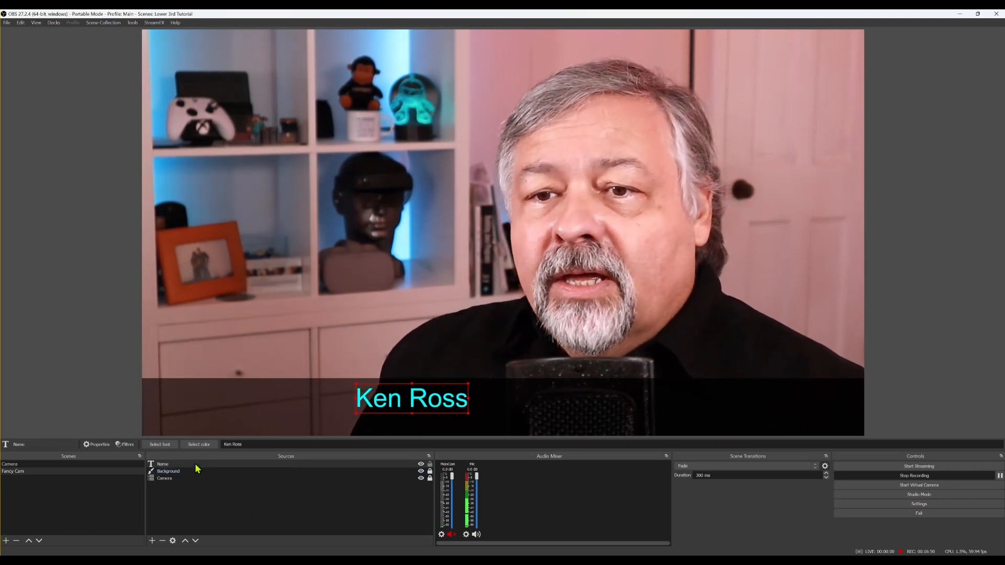
Add an Image source named Alignment Overlay to Fancy Cam
click(153, 541)
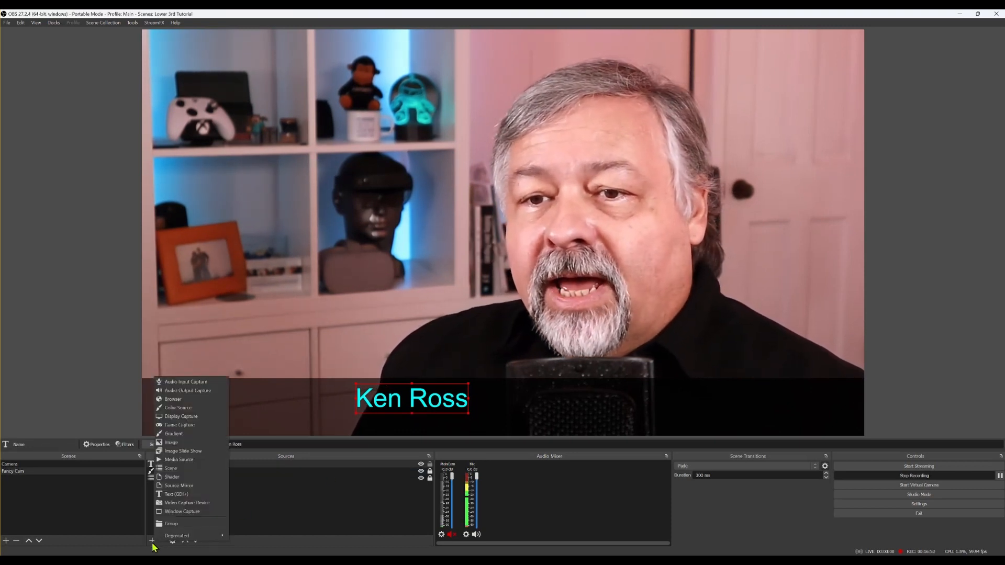
click(188, 444)
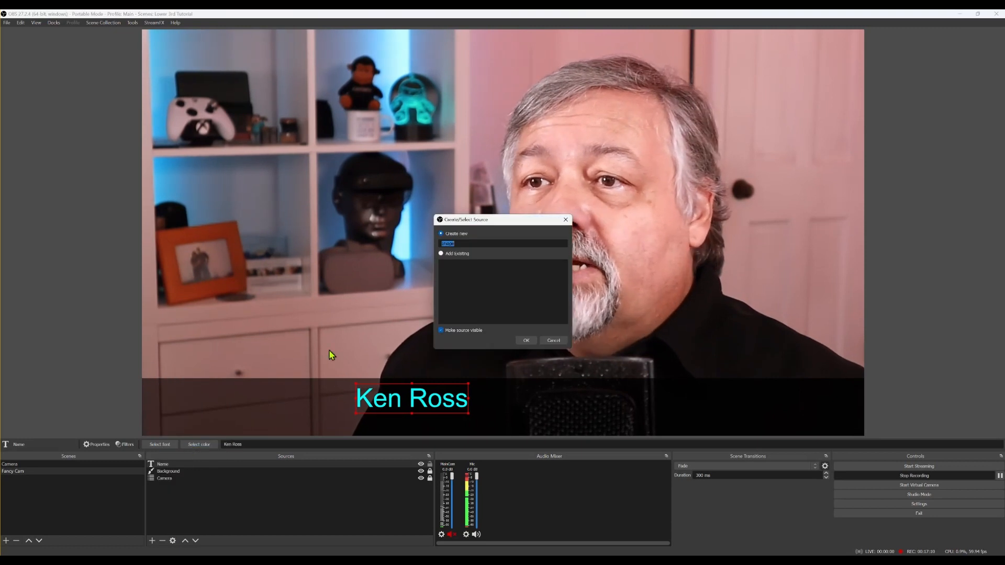
text(Align)
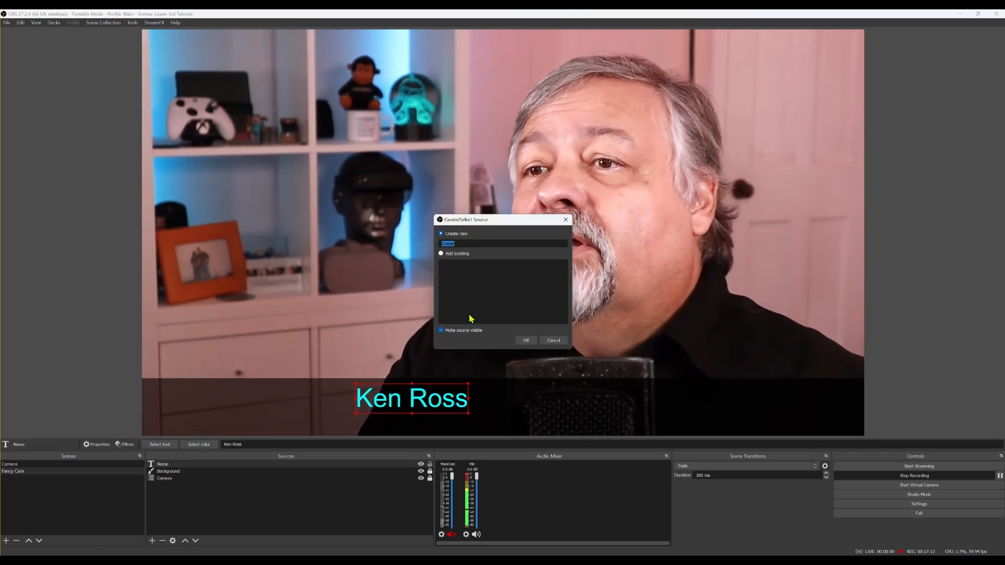
text(ment )
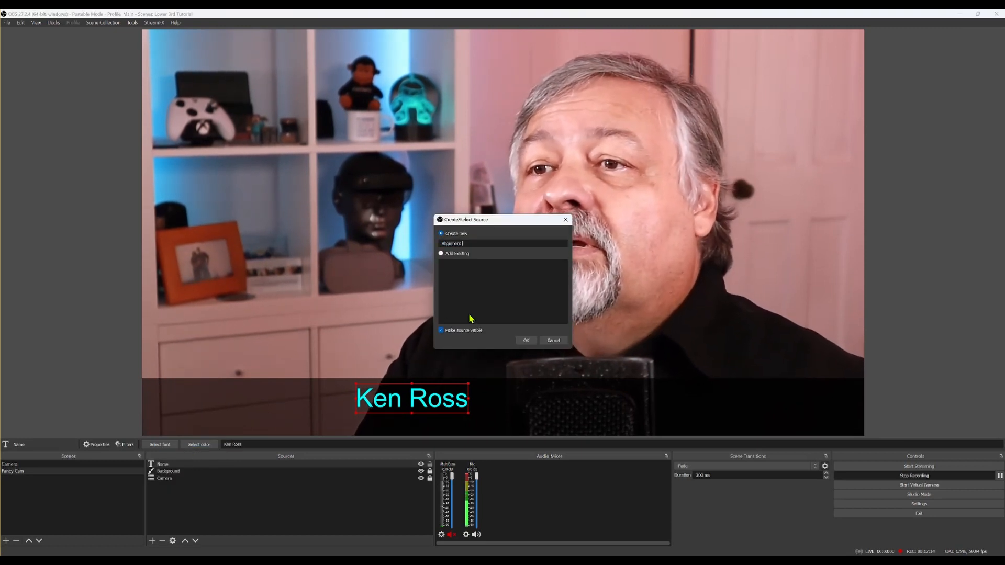
text(Overlay)
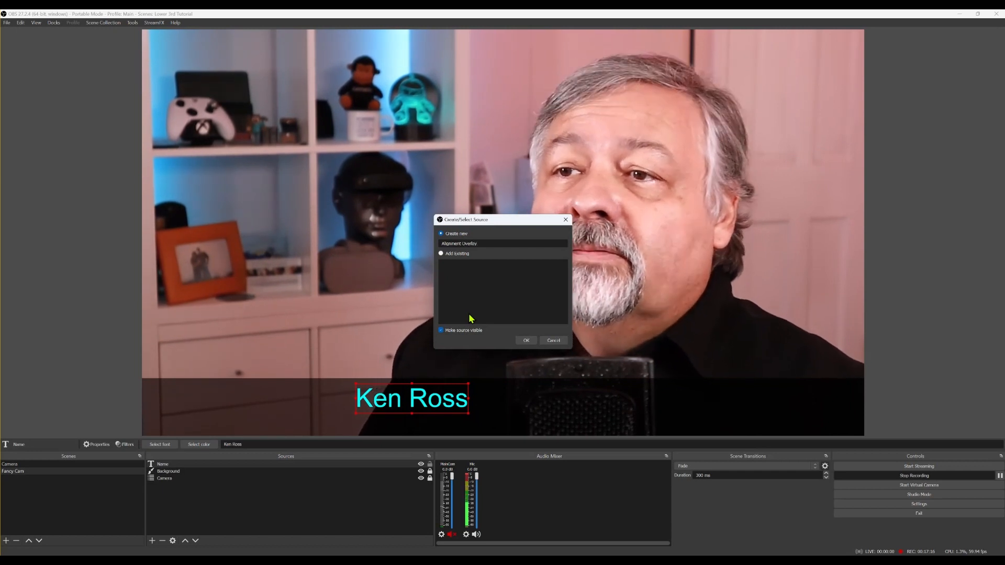
click(526, 341)
Load TeamsLower3rdGuide.png from the OBS-Run assets folder as the overlay image
click(657, 362)
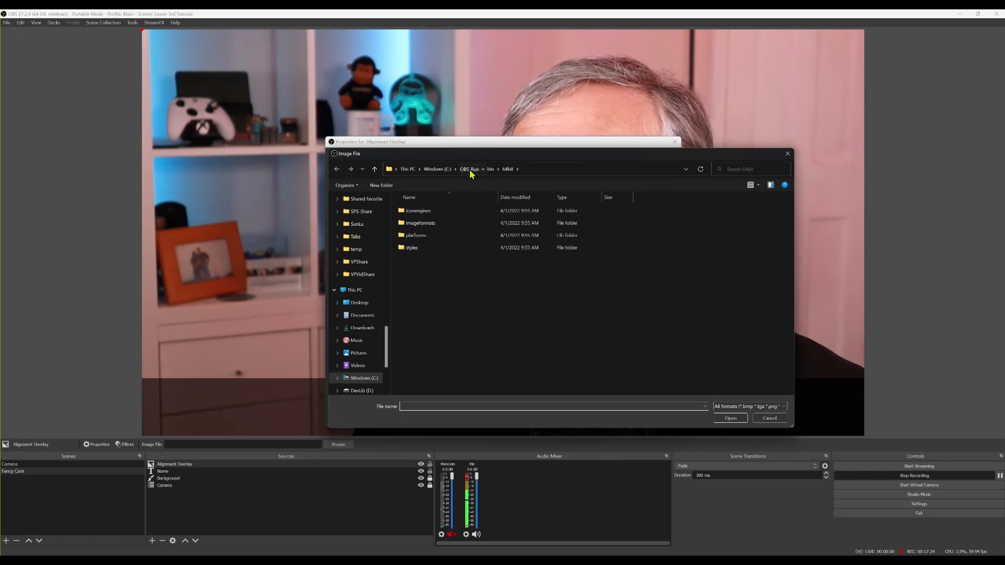
click(470, 170)
double_click(444, 212)
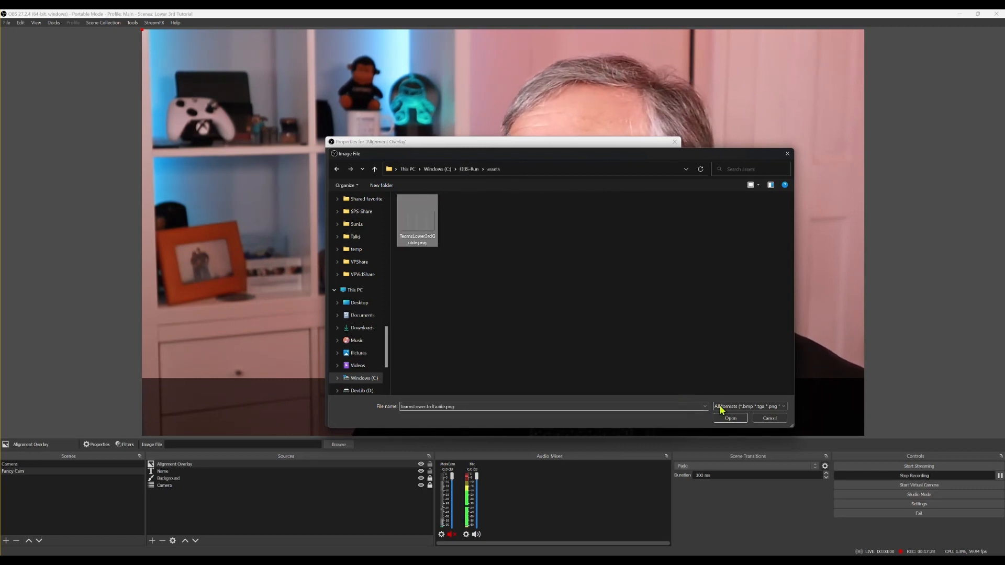
click(729, 419)
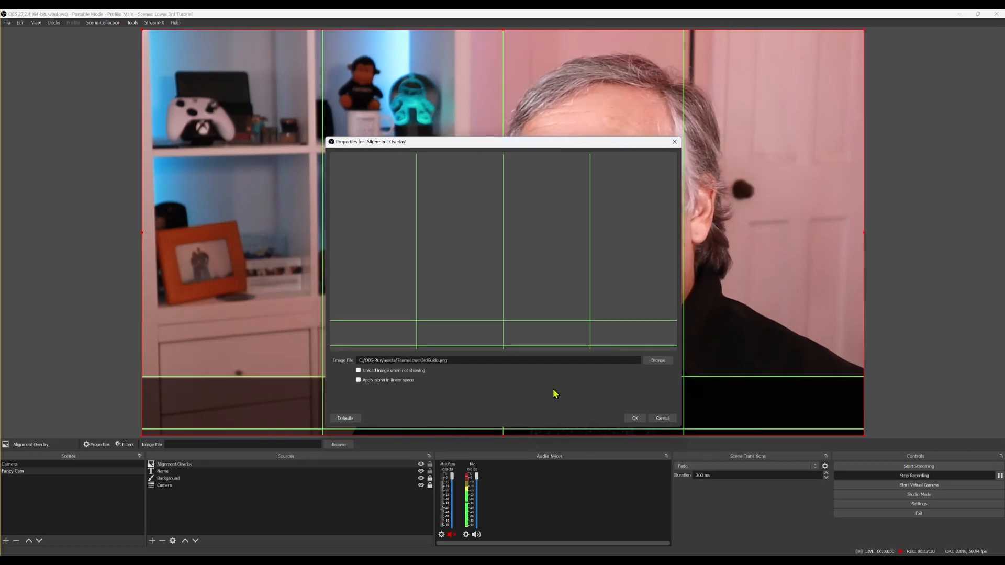
Confirm the overlay image settings, move Alignment Overlay to just above Camera, and lock it
click(635, 419)
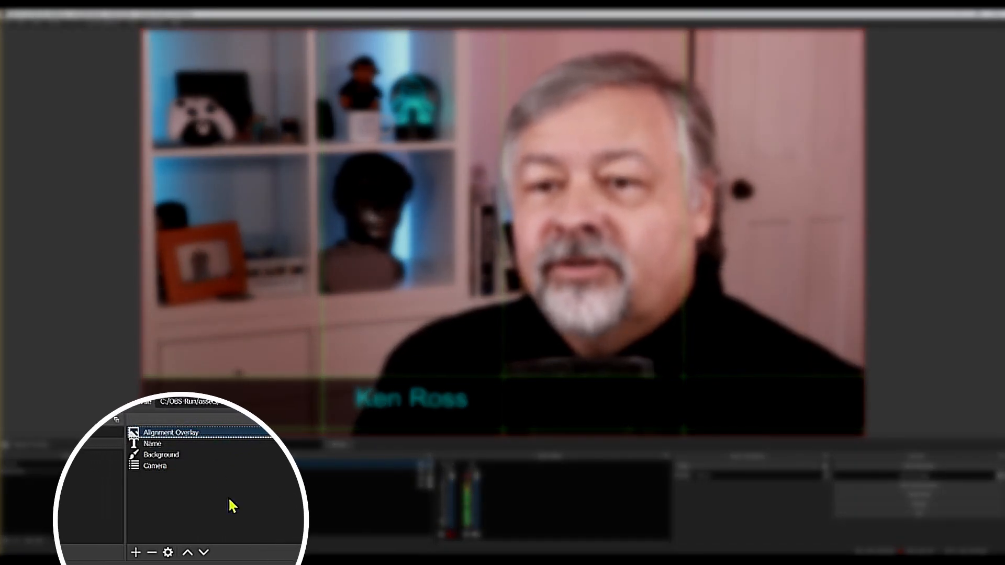
click(204, 553)
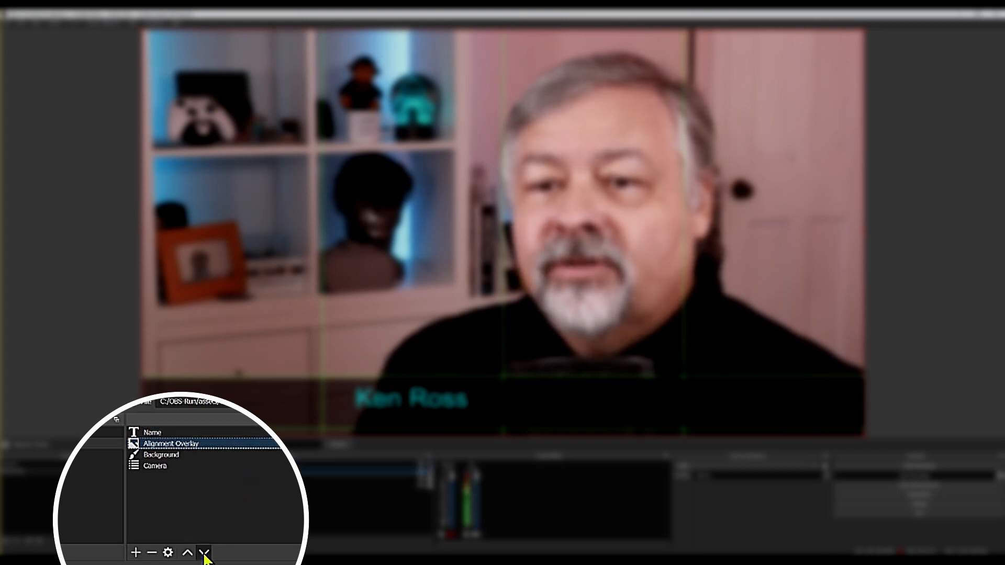
click(204, 554)
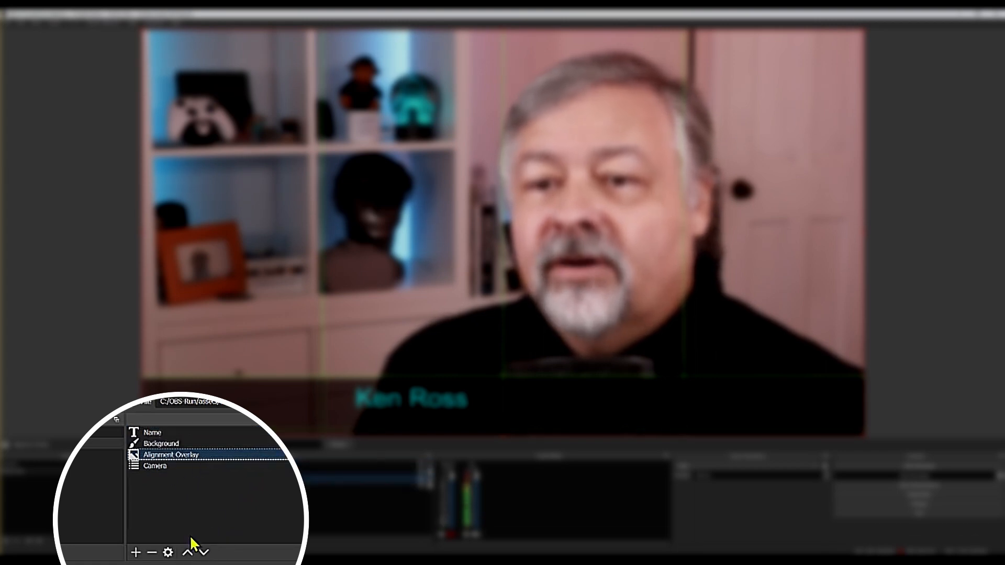
mouse_move(250, 454)
mouse_down()
mouse_move(251, 433)
mouse_move(249, 457)
mouse_up()
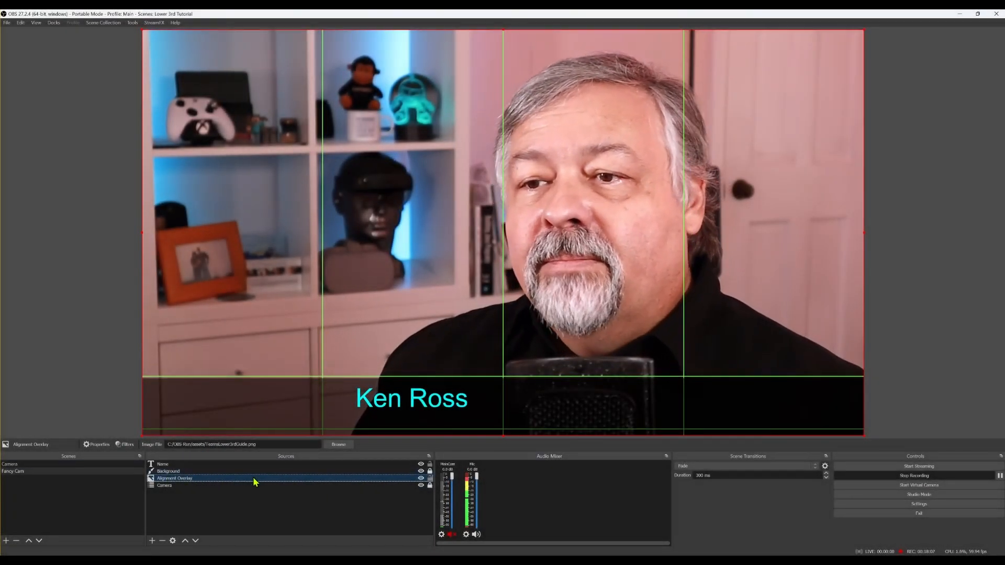
click(429, 479)
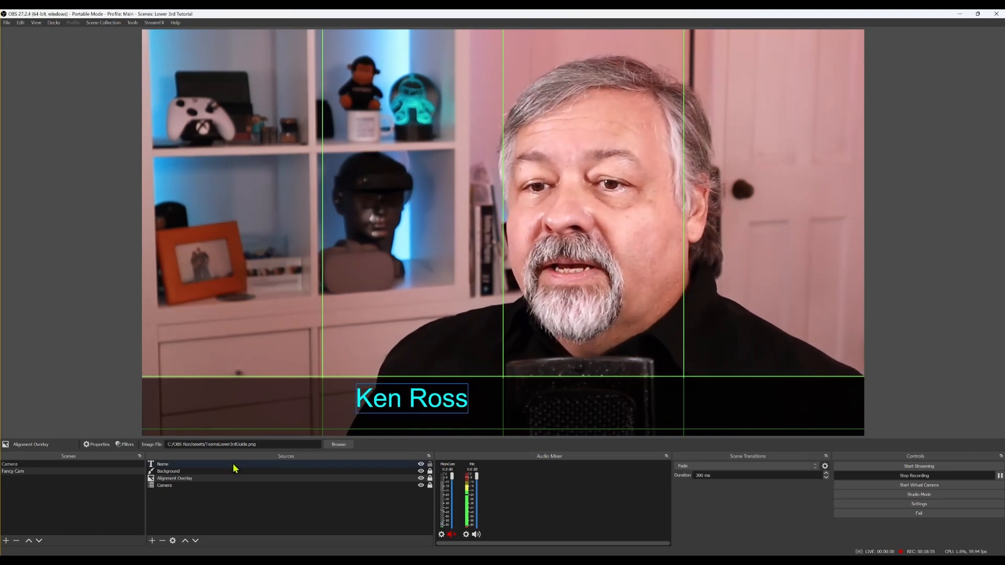
Nudge Ken Ross slightly right and add a Text (GDI+) source named Title
drag(412, 401, 443, 397)
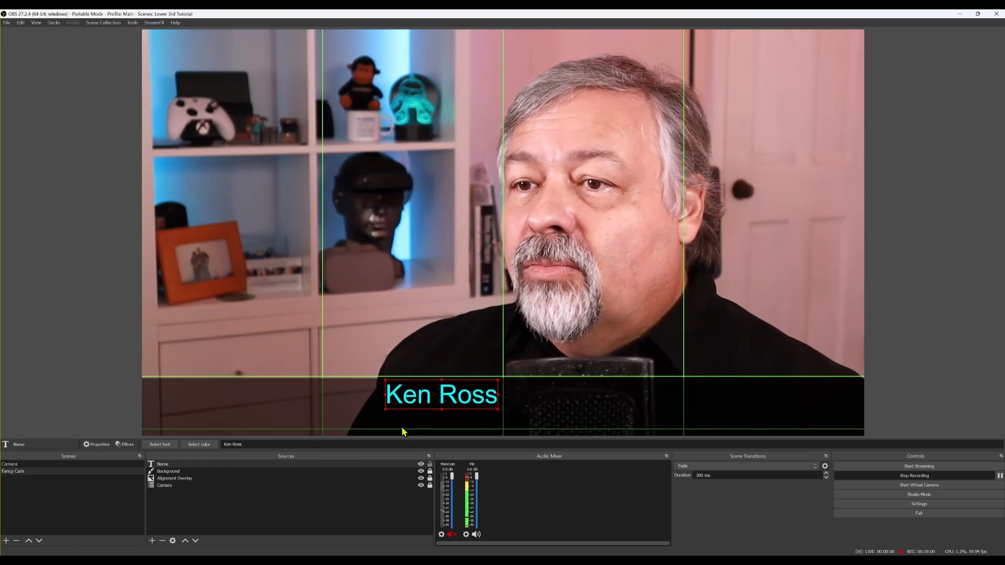
click(152, 541)
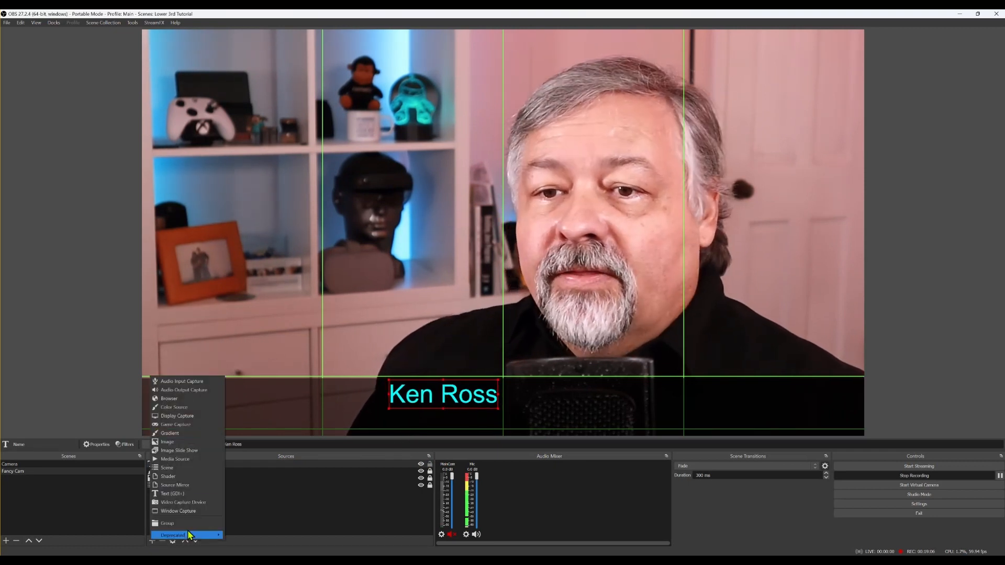
click(187, 493)
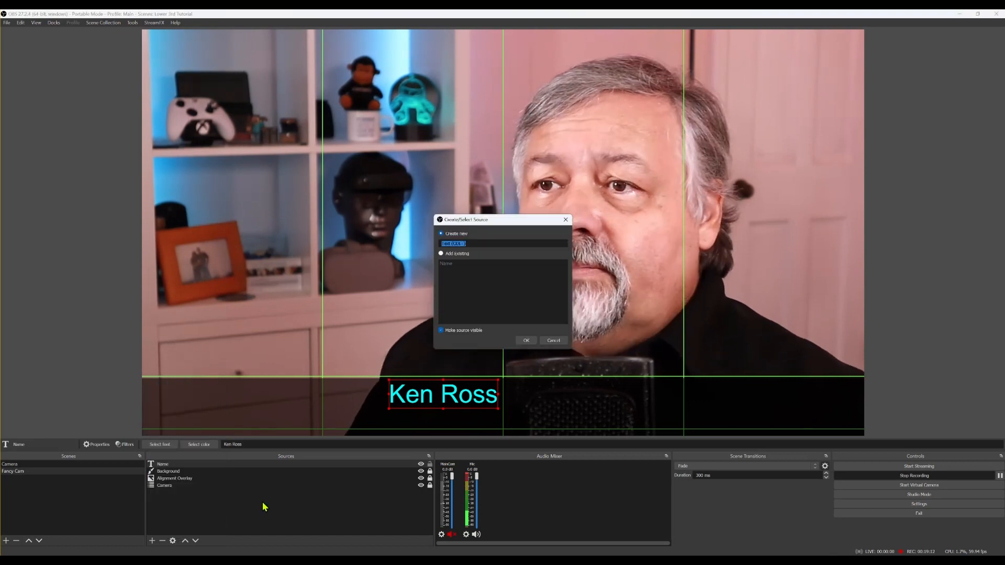
text(Title)
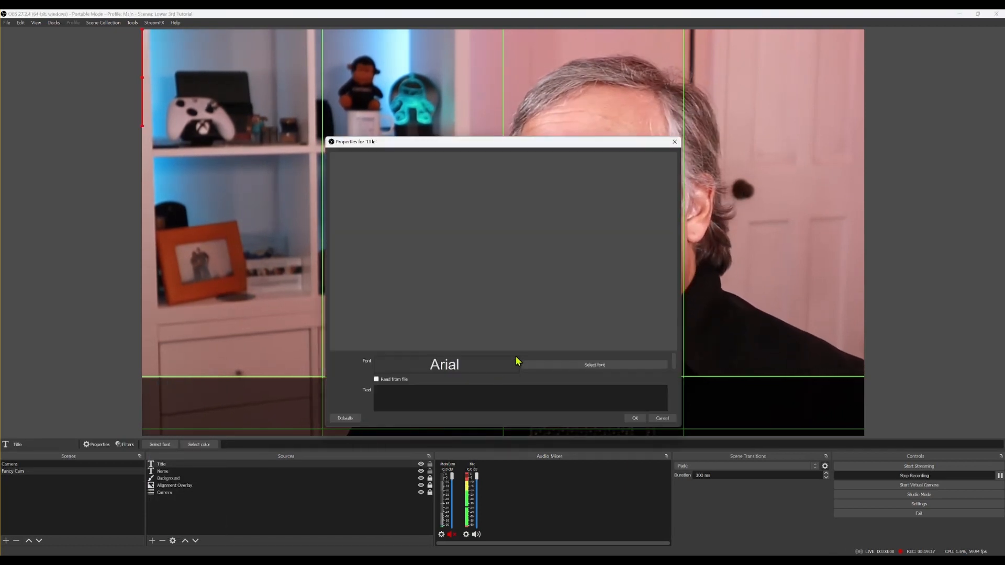
Make the Title text read 'Code Monkey' in Ferret Face, coloured yellow
click(496, 269)
text(Code)
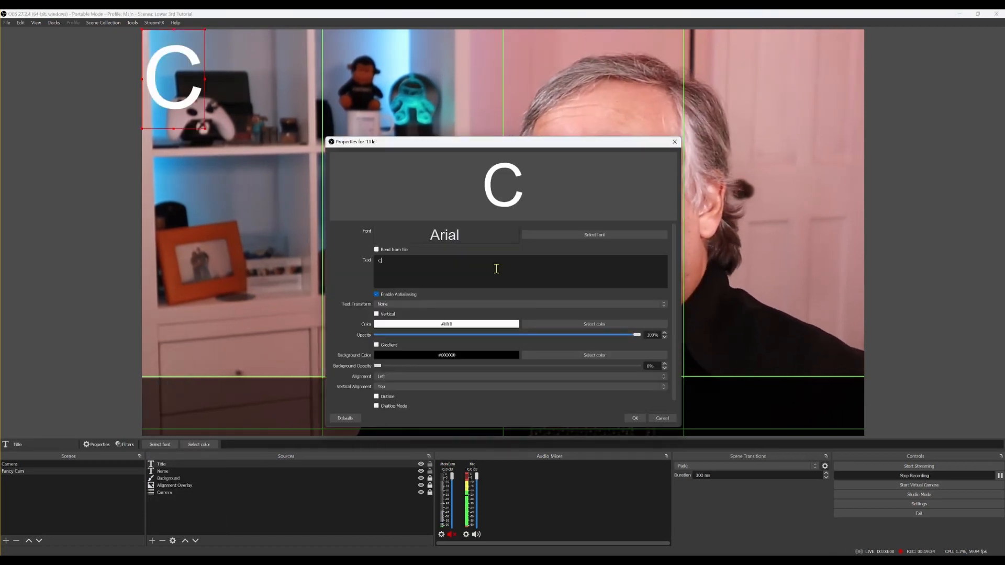
text( Monkey)
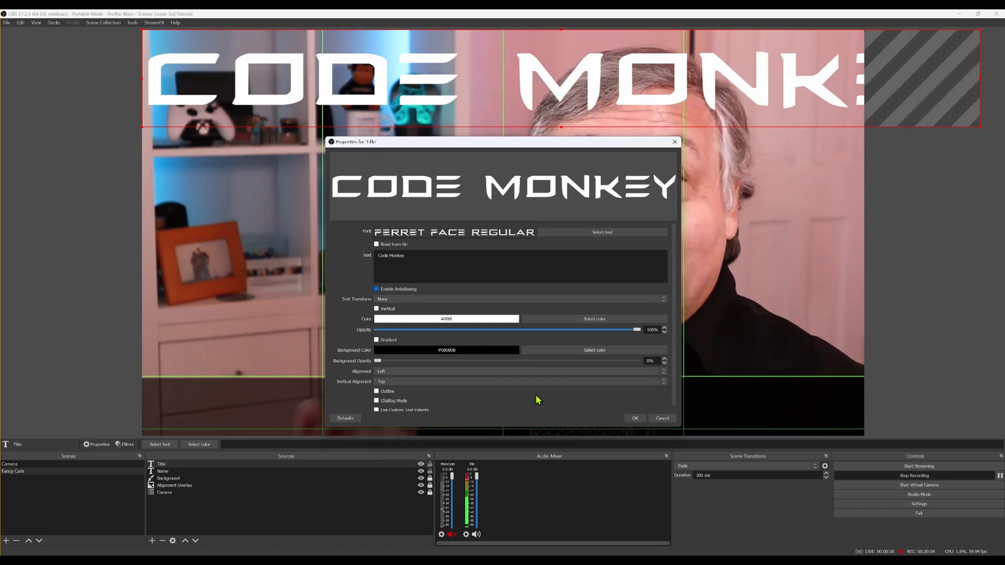
click(601, 321)
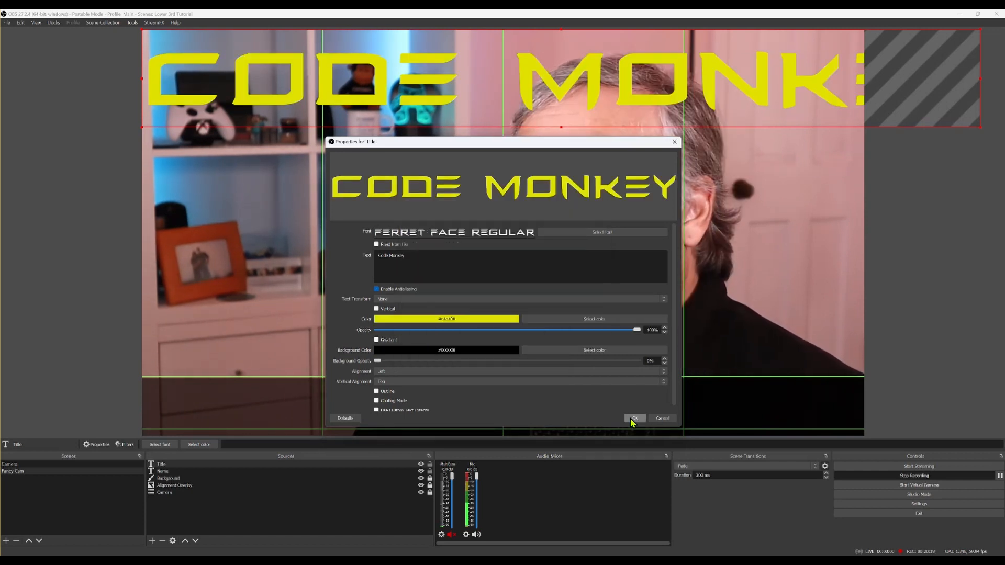
click(635, 418)
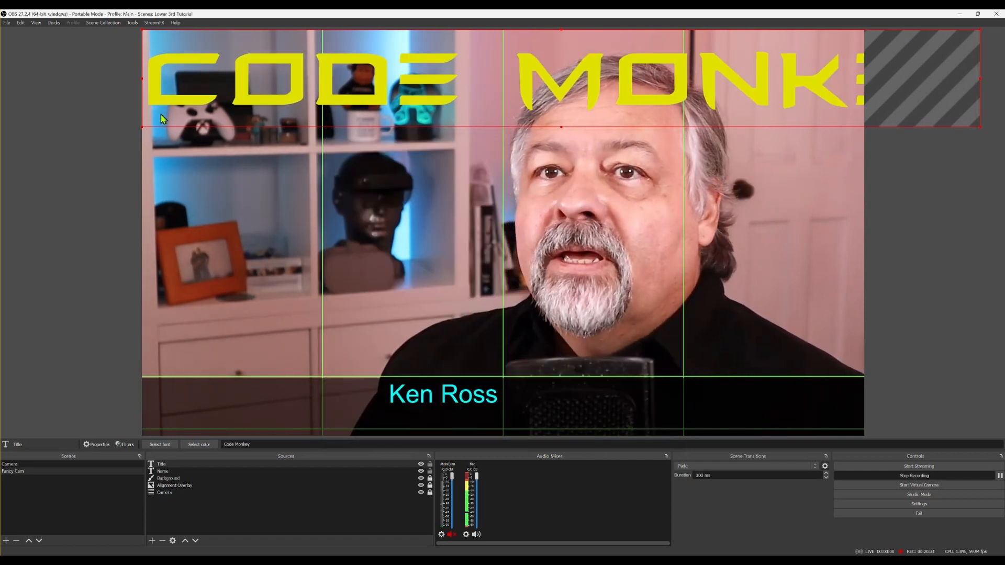
Shrink the yellow Code Monkey title and fit it beneath Ken Ross inside the black bar
drag(139, 130, 470, 72)
drag(533, 71, 255, 393)
drag(700, 351, 342, 428)
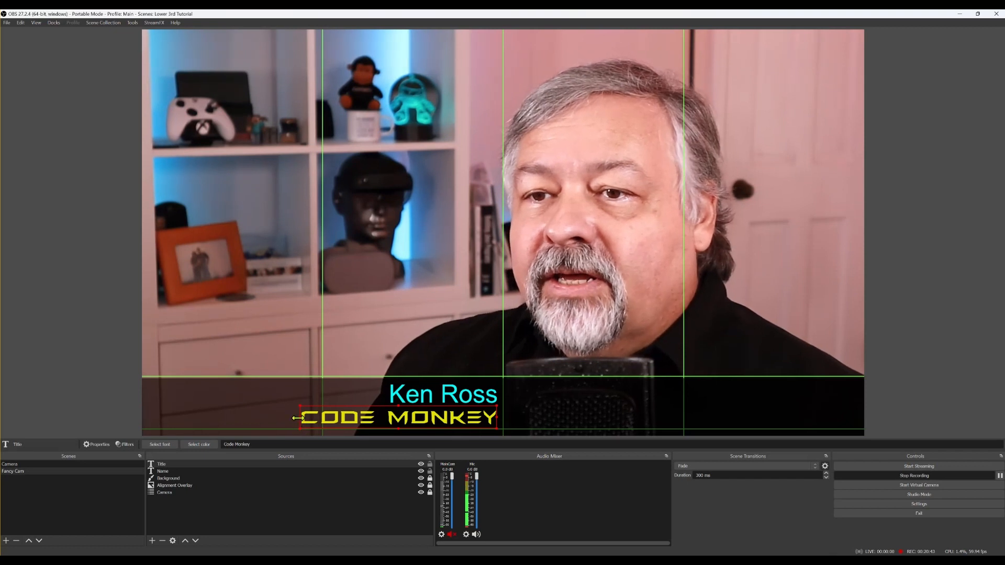
drag(296, 417, 314, 427)
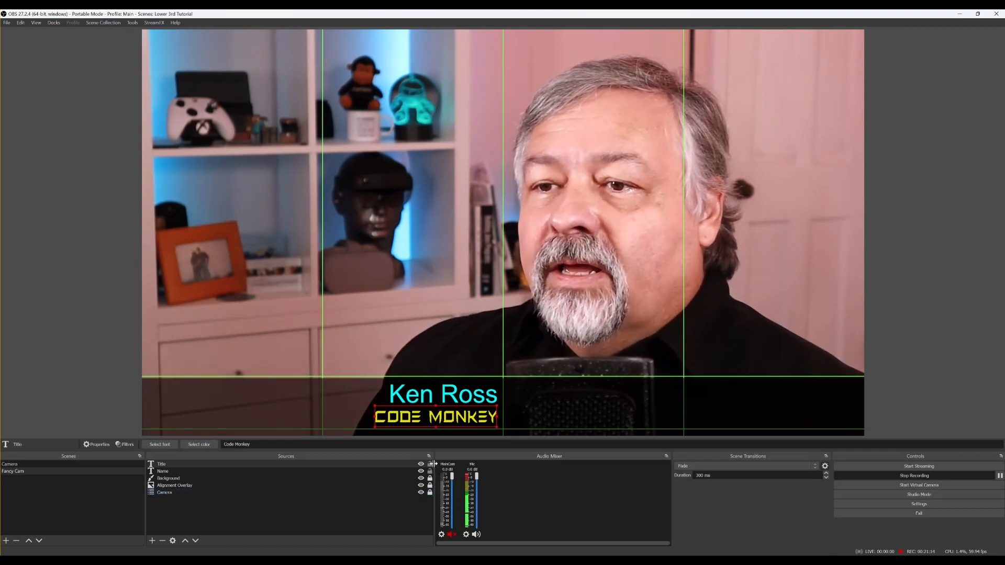
click(322, 471)
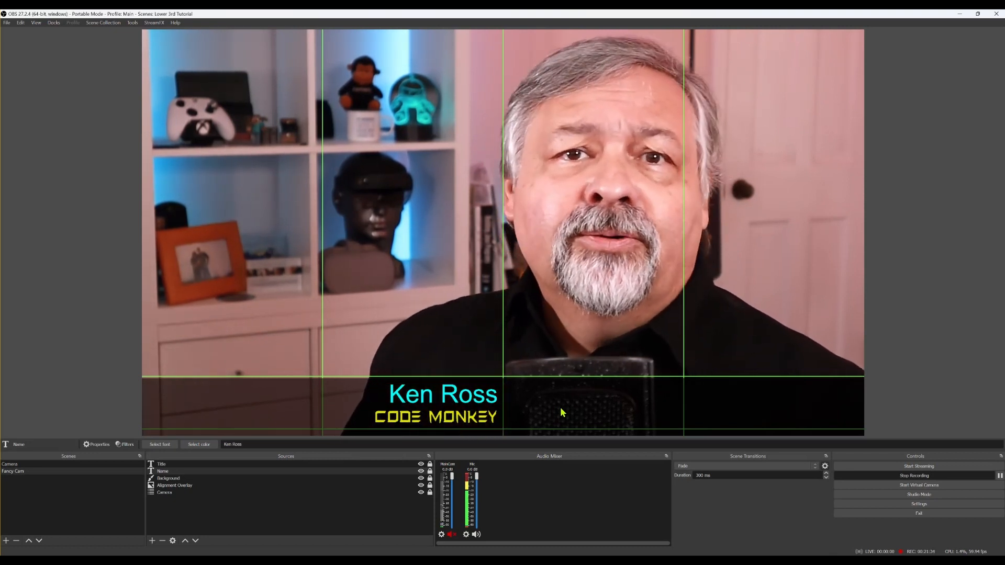
Add a Color Source named Separator and give it magenta #ff00ff
click(152, 541)
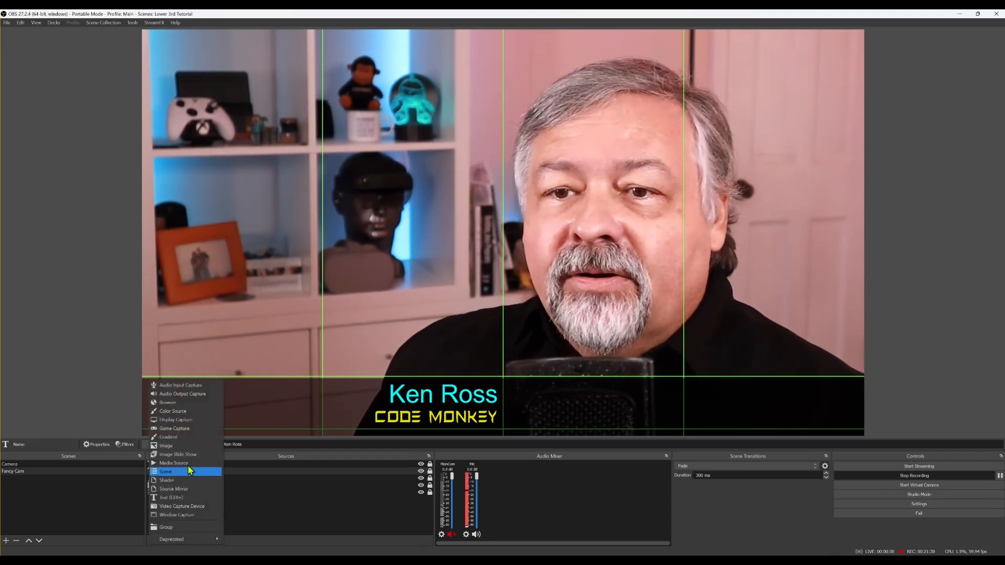
click(190, 411)
text(Se)
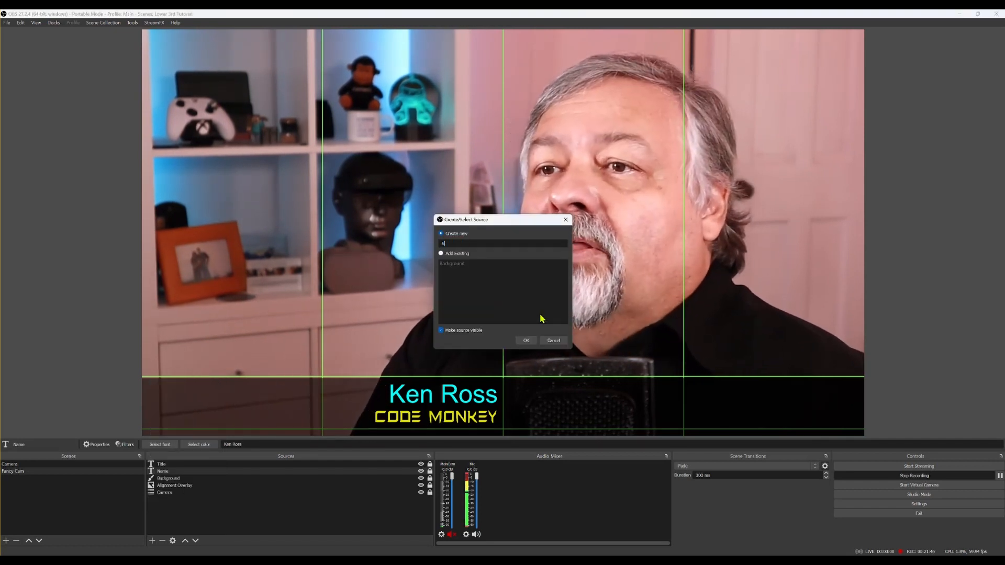
text(parator)
click(526, 341)
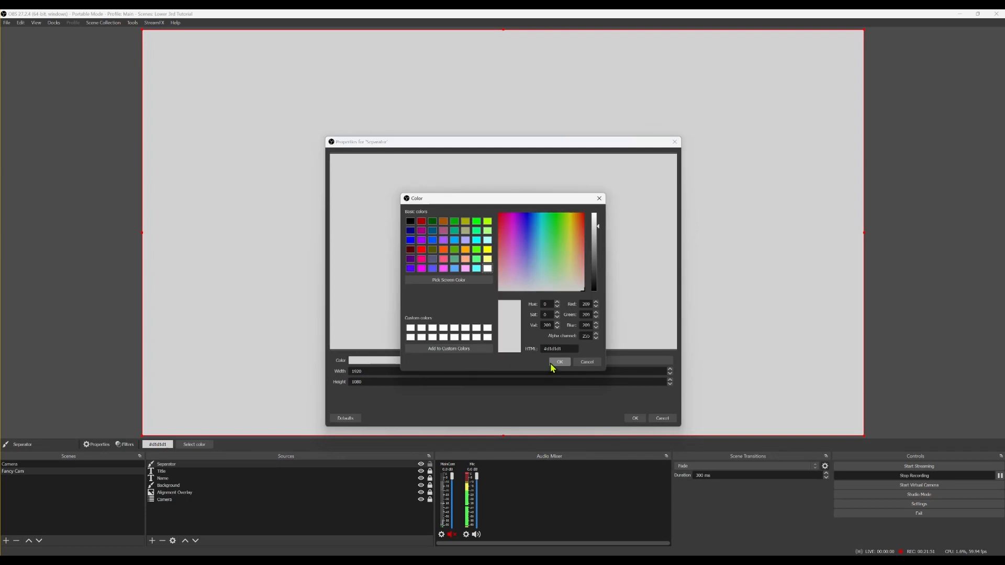
click(421, 268)
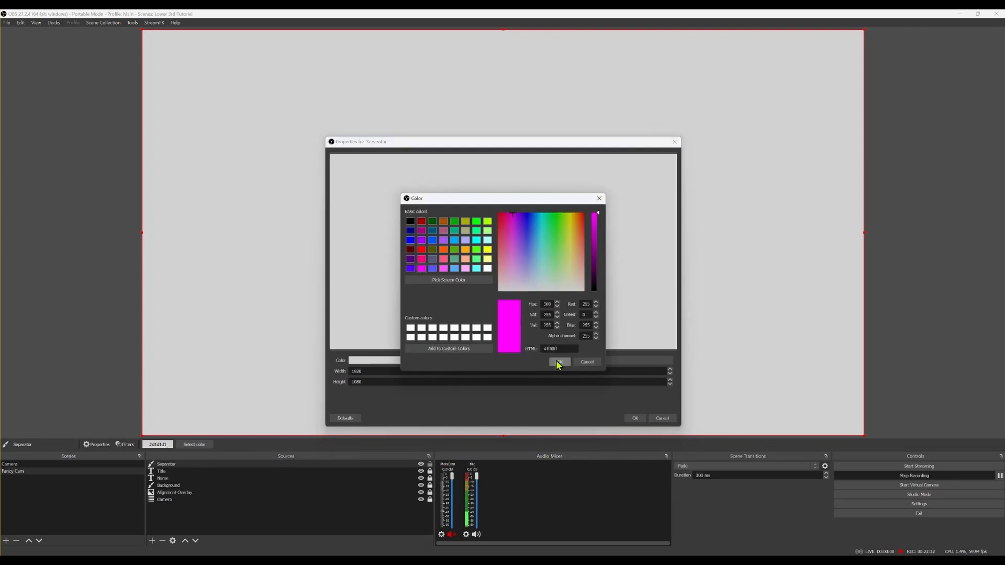
click(559, 363)
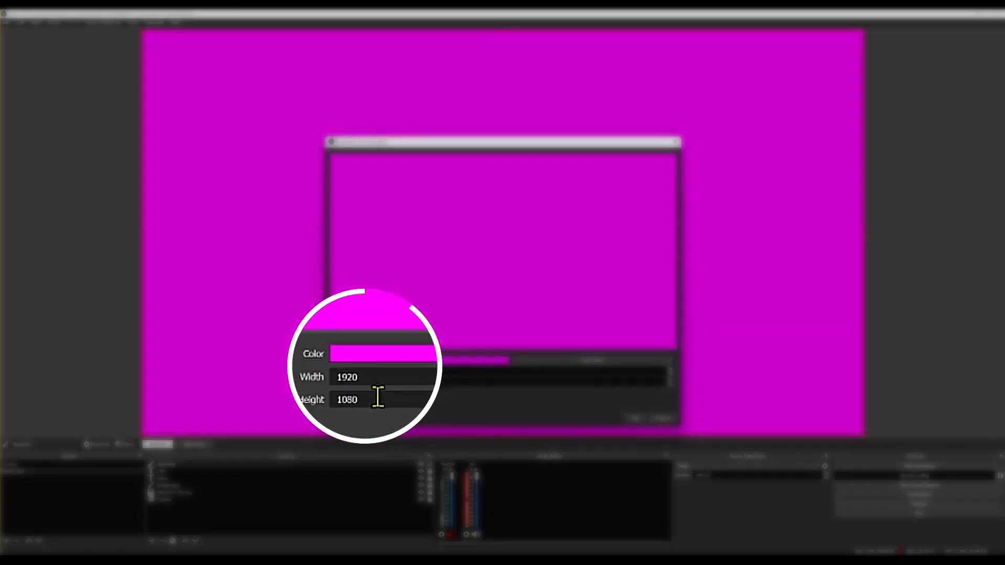
Set the Separator's width to 4 and height to 120
double_click(374, 378)
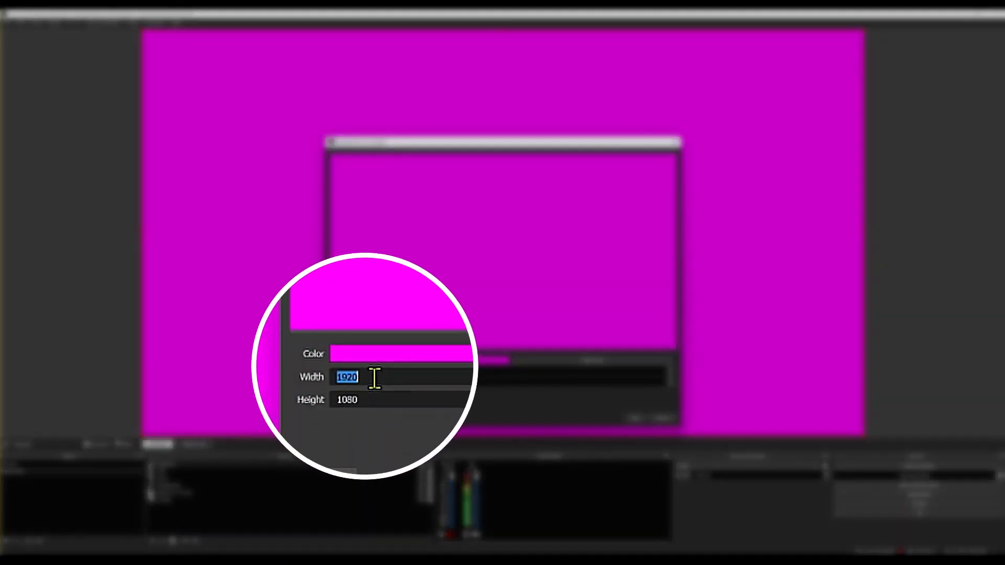
text(4)
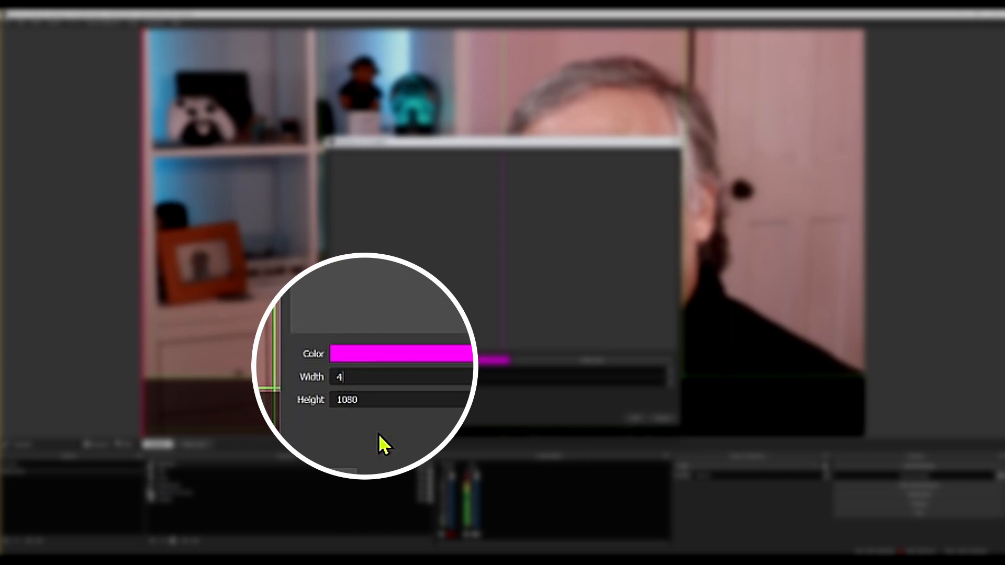
double_click(369, 399)
text(120)
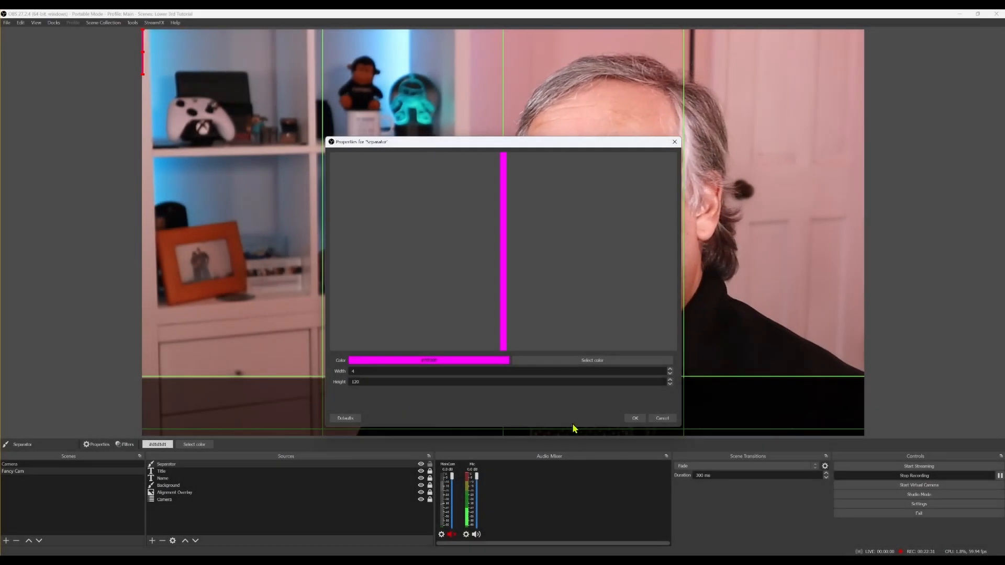
click(635, 418)
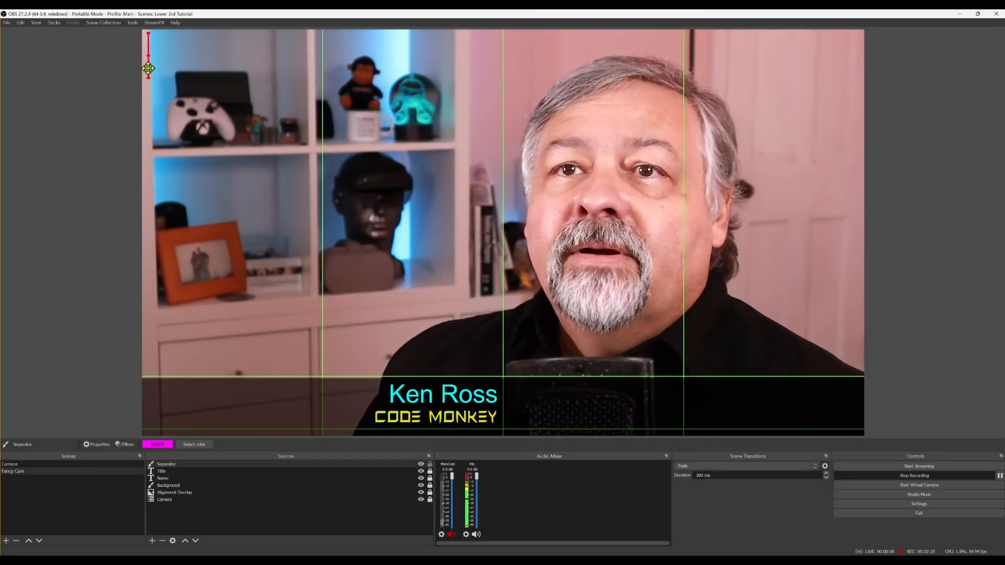
drag(454, 372, 503, 414)
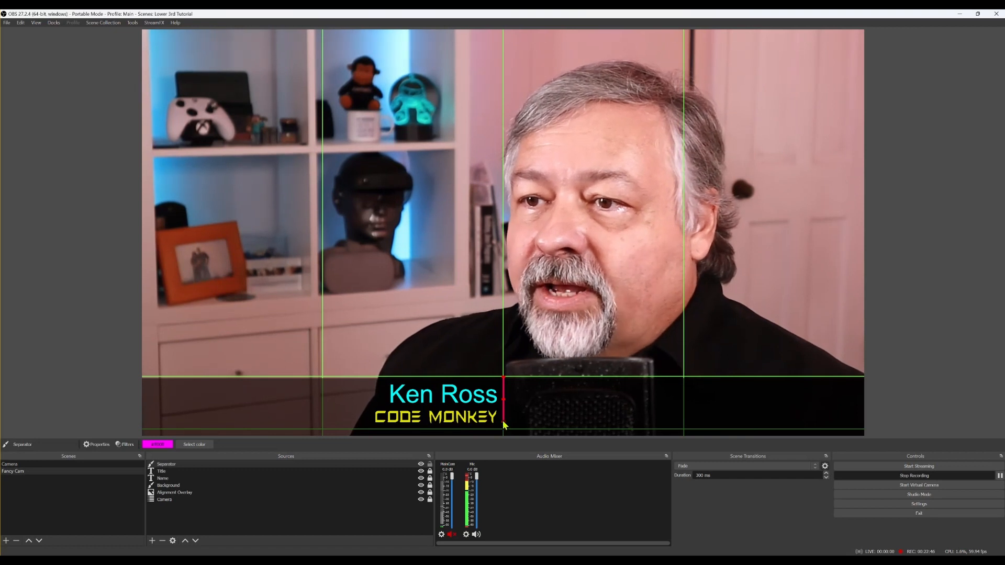
click(97, 445)
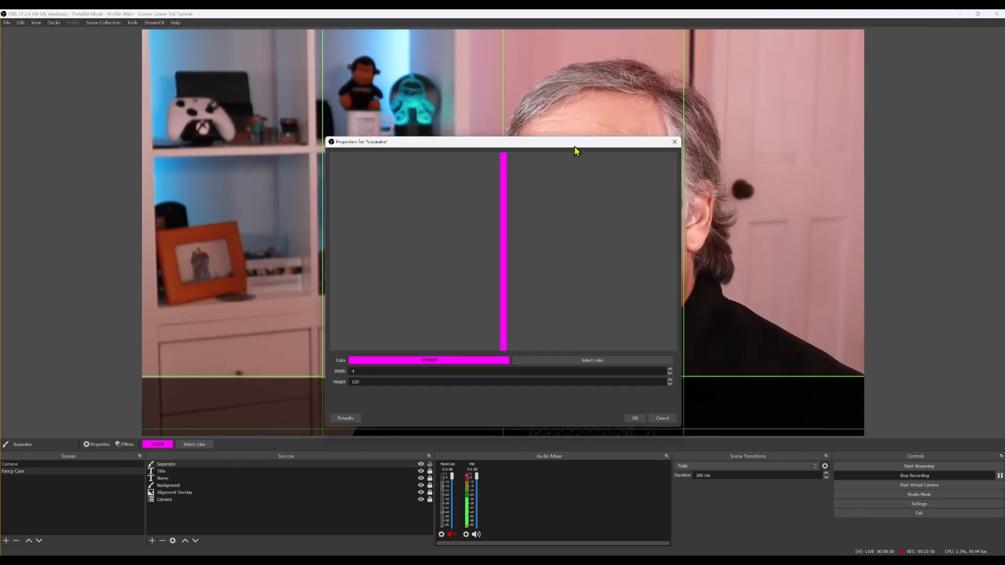
drag(575, 151, 786, 149)
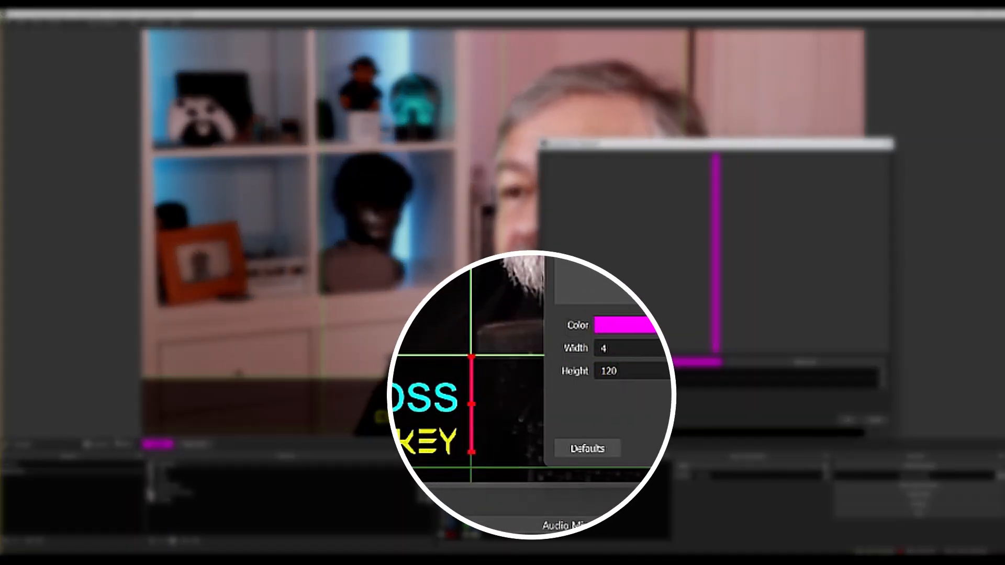
drag(572, 384, 570, 383)
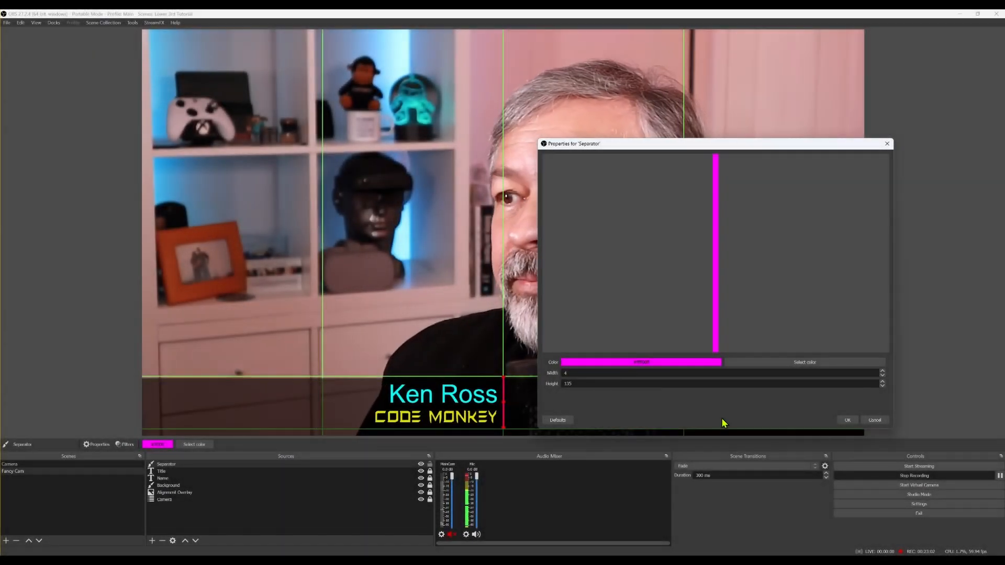
click(847, 419)
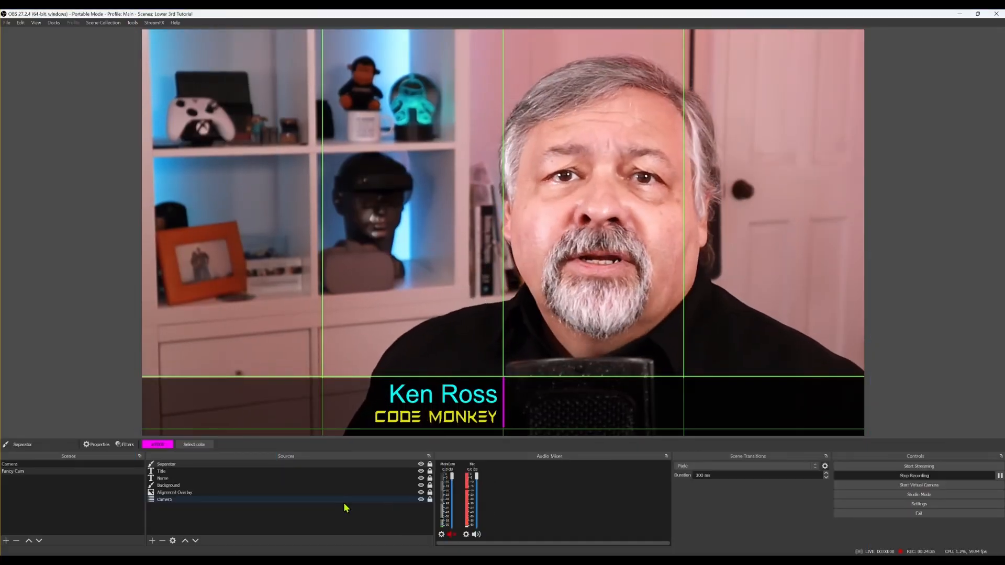
Add 'Atlanta, GA' text beside the magenta separator, nudging it down and right into alignment
click(152, 541)
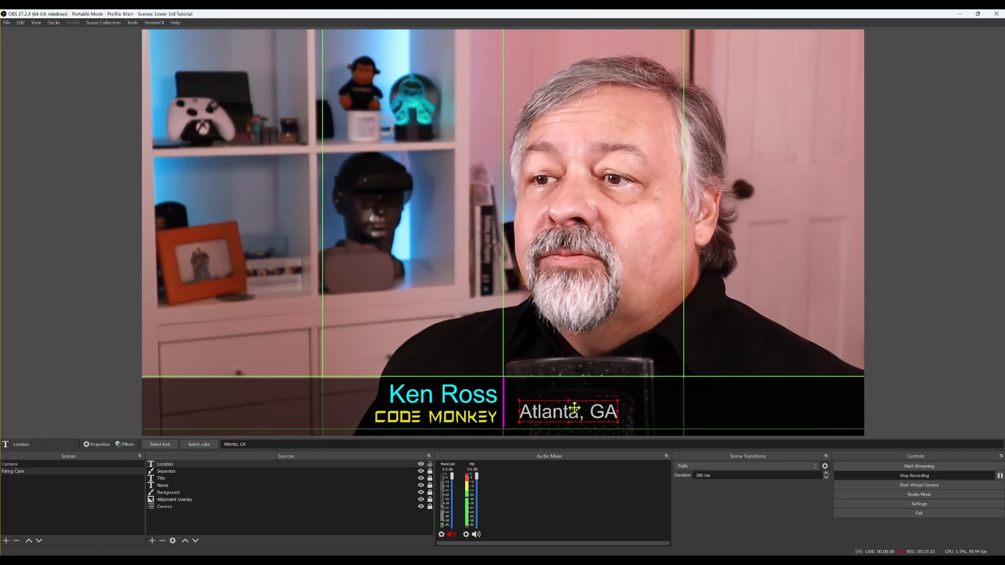
drag(575, 408, 563, 410)
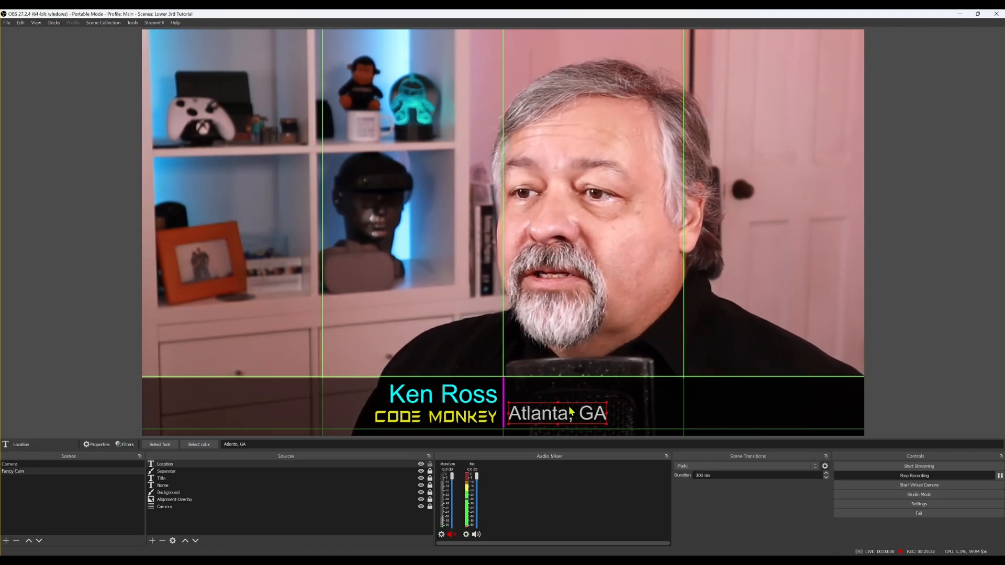
key(Down)
key(Down)
key(Down)
key(Down)
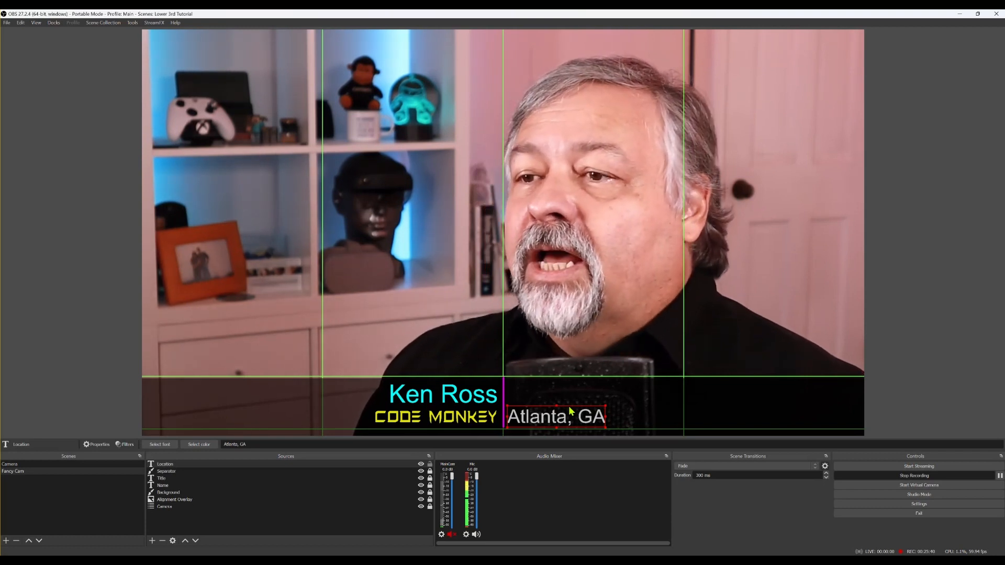
key(Right)
key(Right)
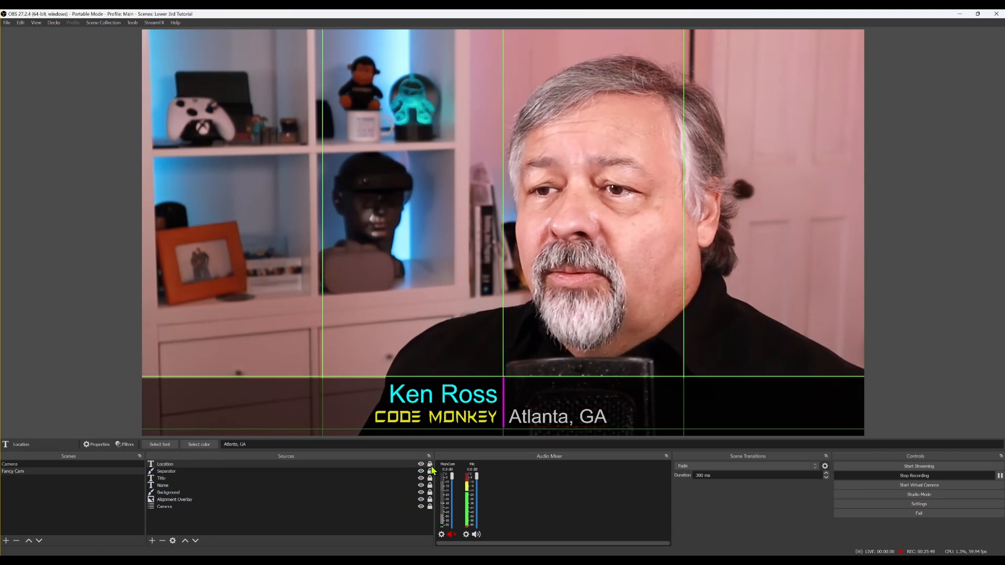
click(500, 422)
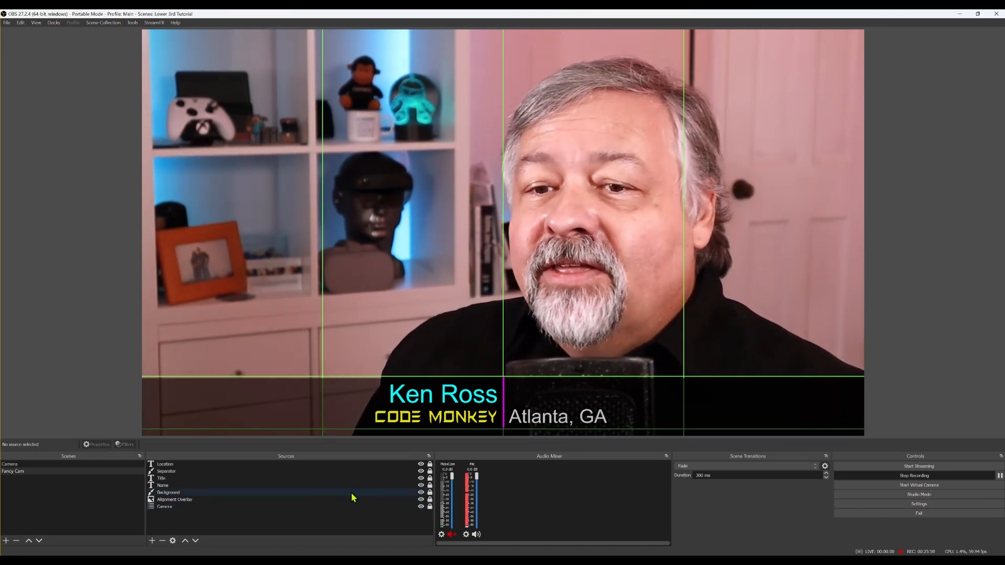
click(152, 541)
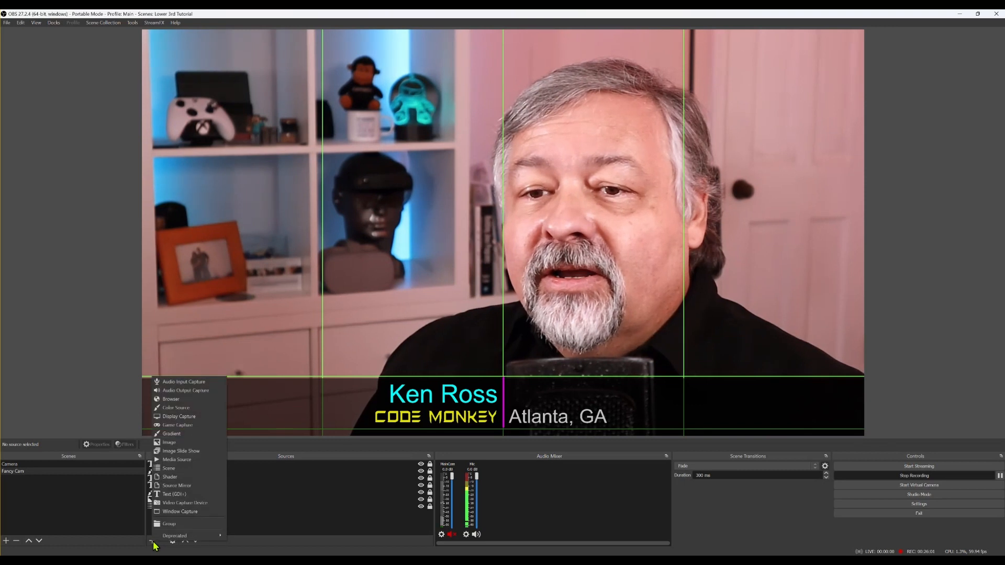
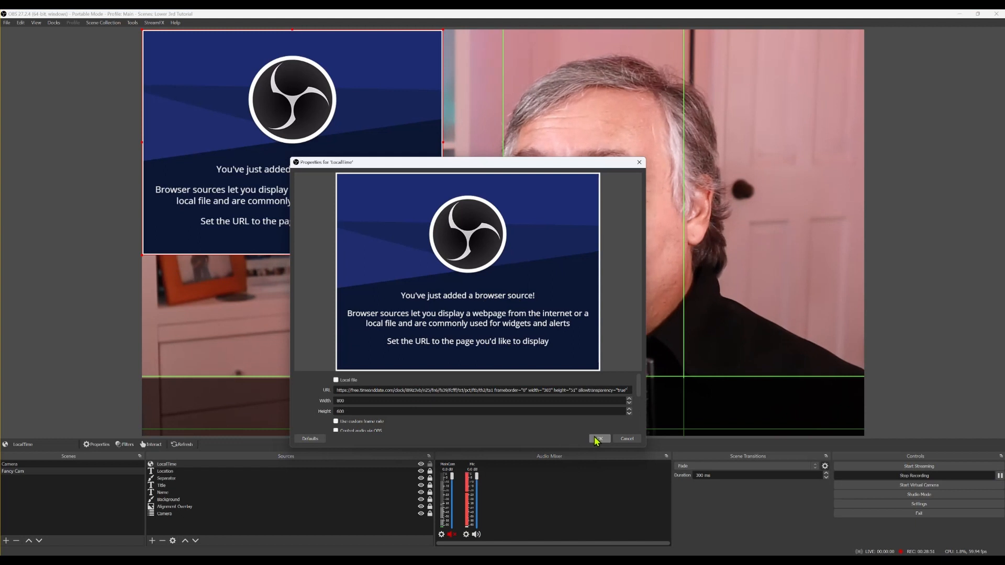
Apply the clock URL settings to the LocalTime browser source
click(598, 439)
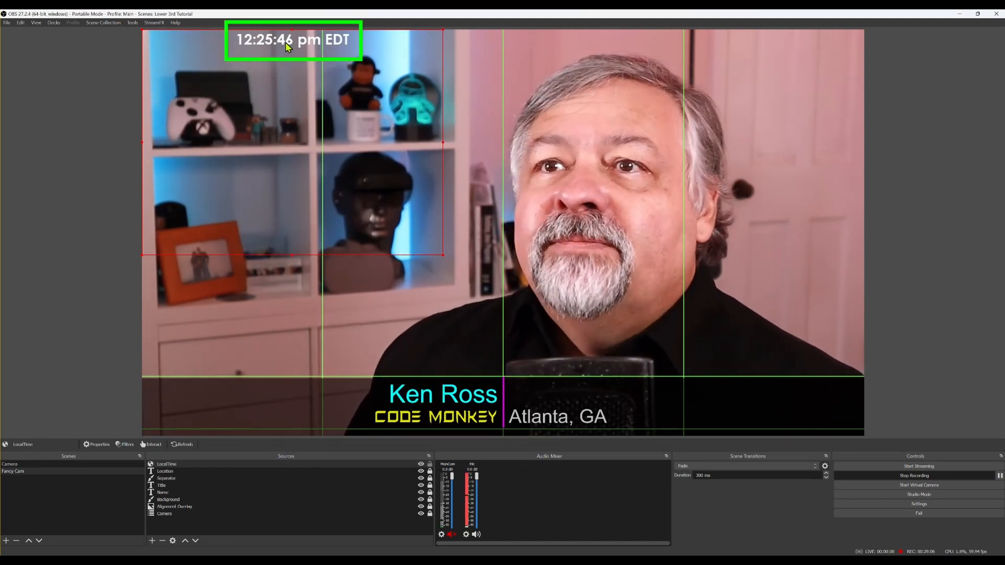
Position, crop and slightly enlarge the LocalTime clock beside the name, just above Atlanta, GA
drag(283, 44, 320, 65)
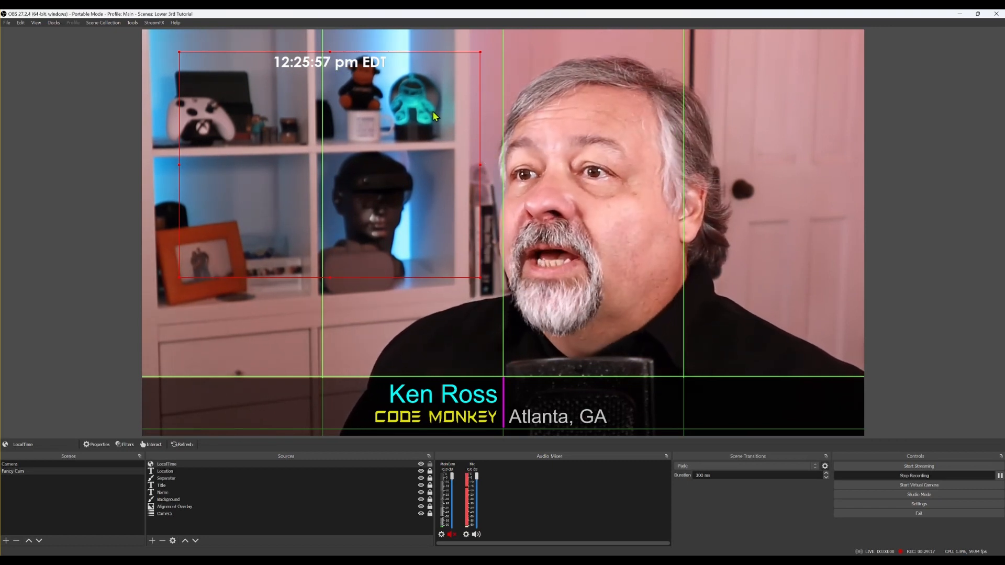
drag(328, 66, 337, 91)
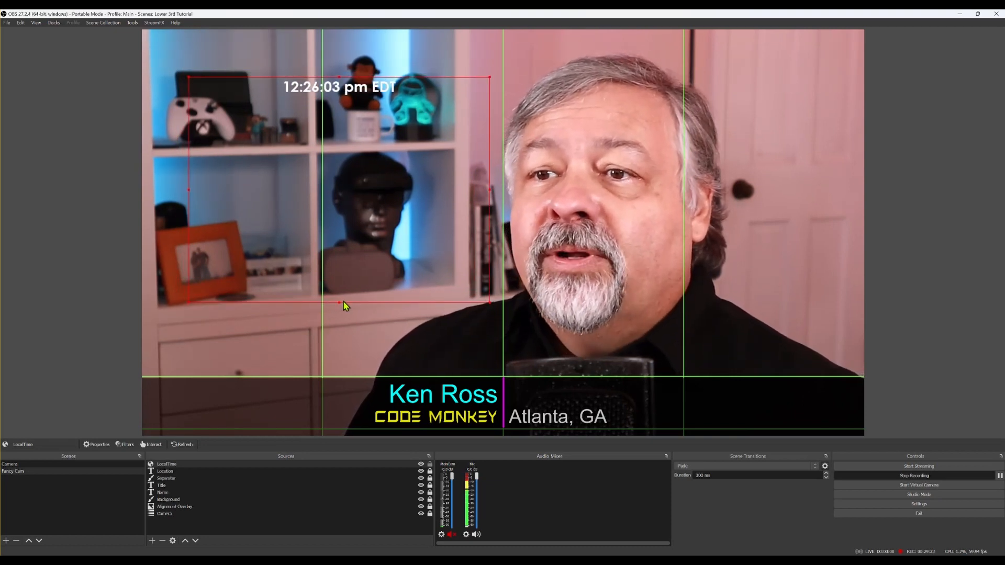
drag(339, 303, 353, 96)
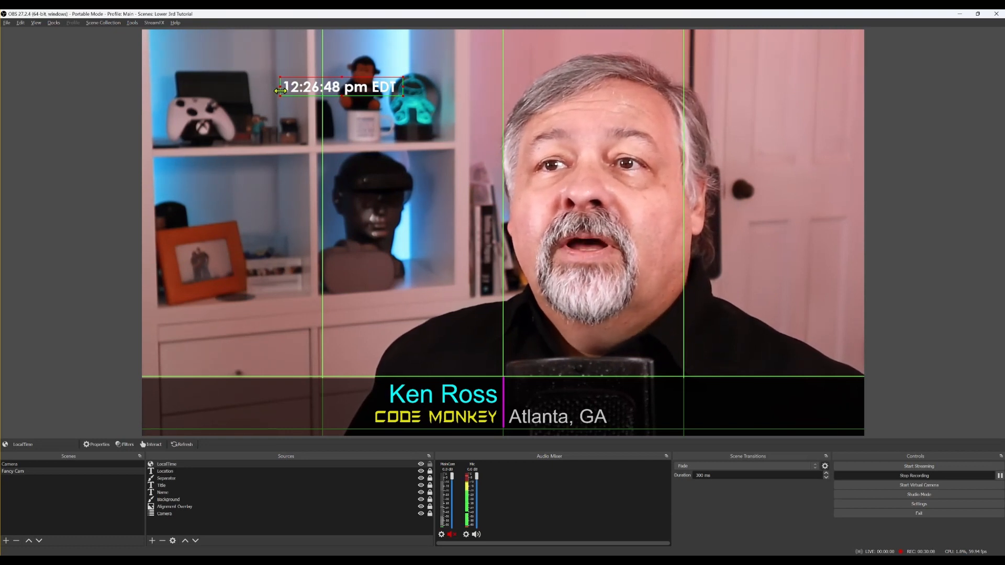
drag(342, 96, 573, 395)
key(Down)
key(Down)
key(Down)
key(Down)
key(Down)
key(Down)
key(Down)
key(Down)
key(Down)
key(Down)
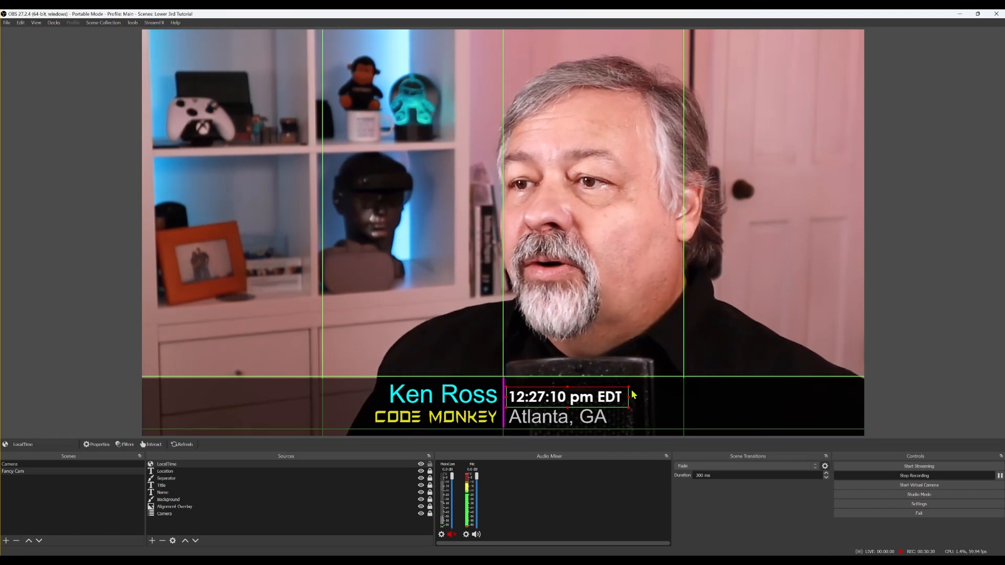
drag(628, 387, 633, 384)
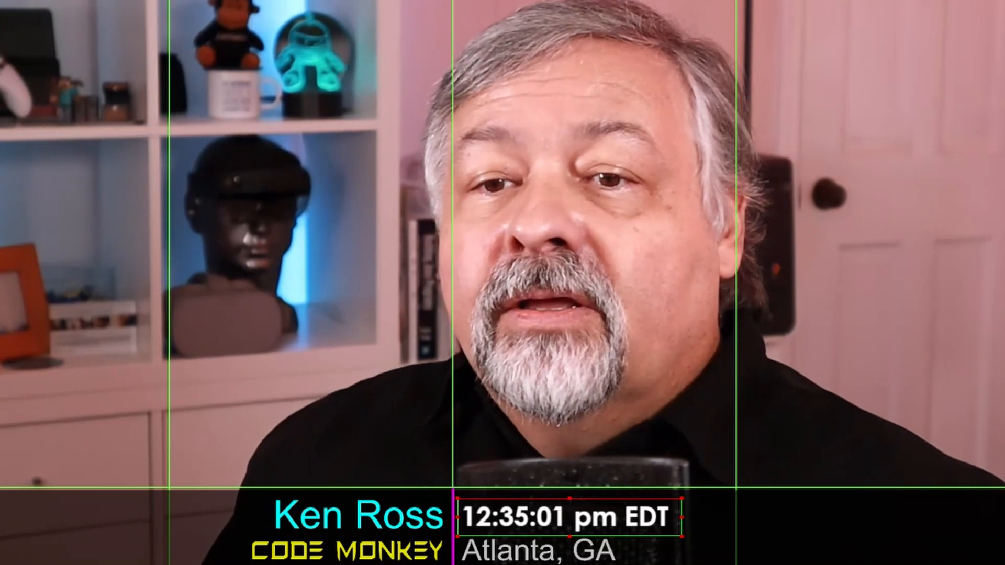
Add a Color Correction filter to the LocalTime source
click(124, 445)
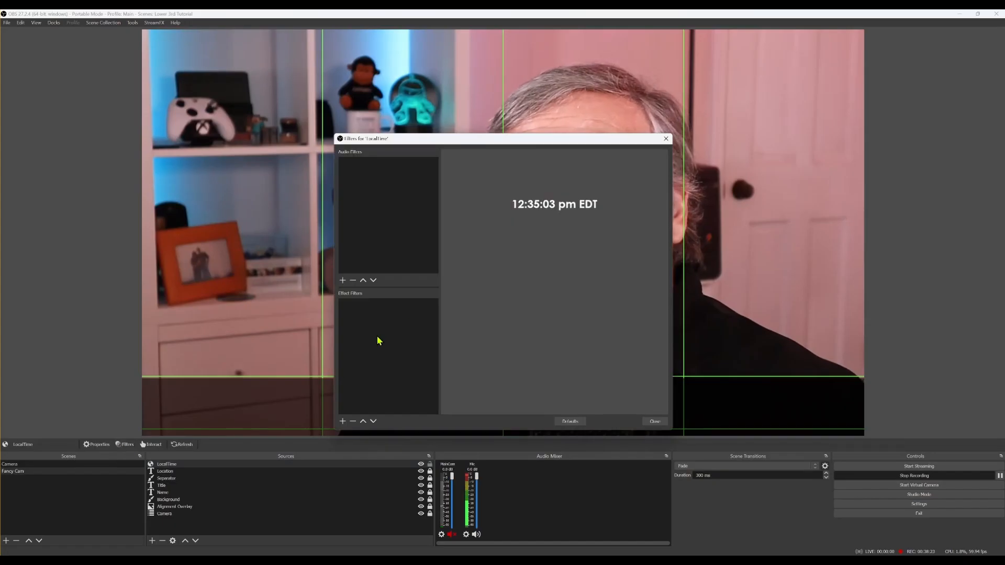
click(343, 422)
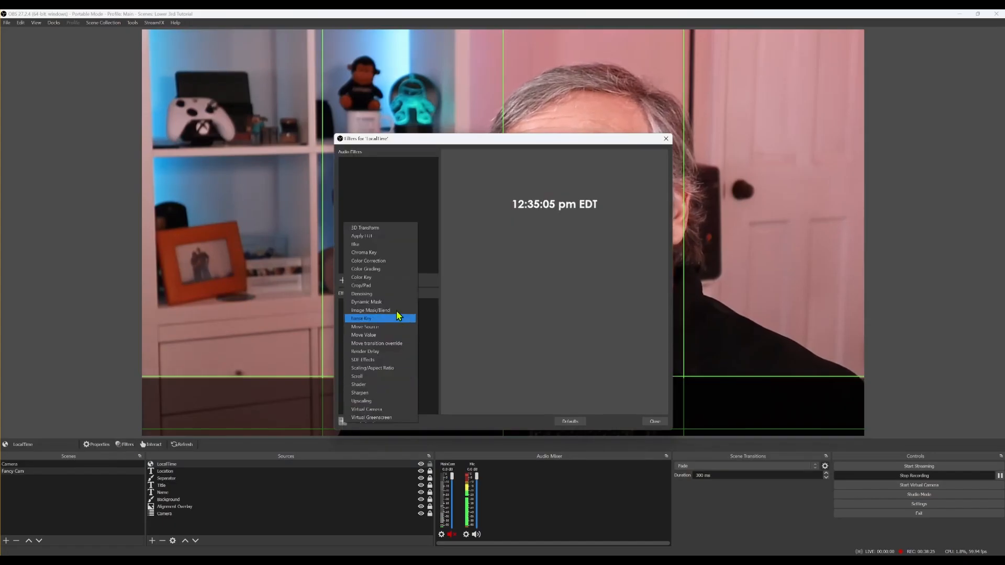
click(380, 260)
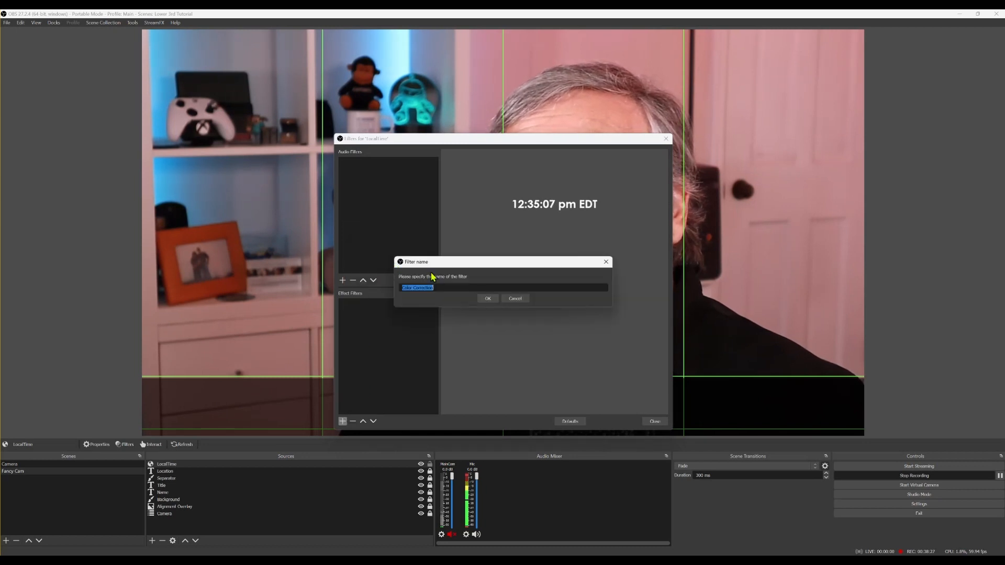
click(490, 301)
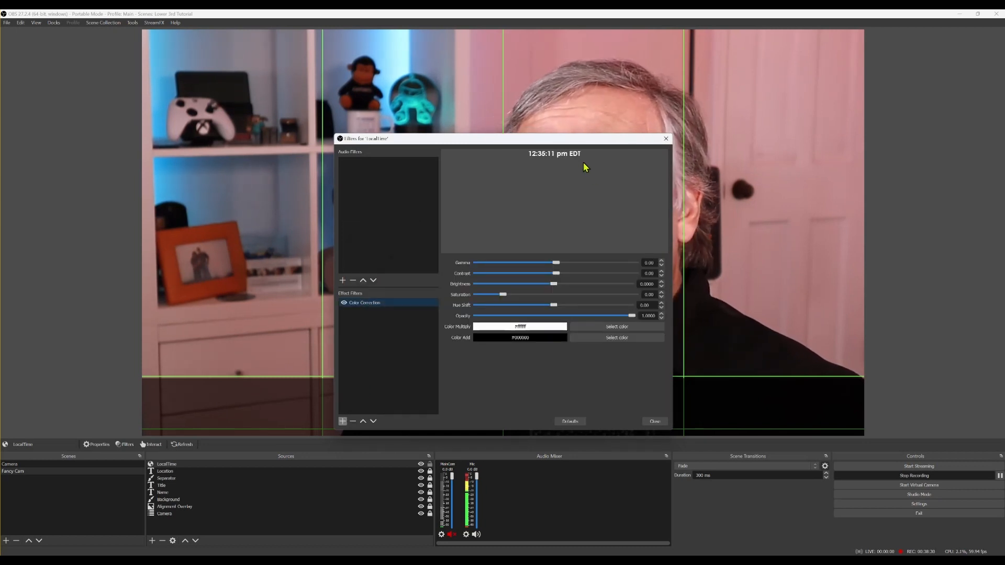
drag(564, 138, 789, 85)
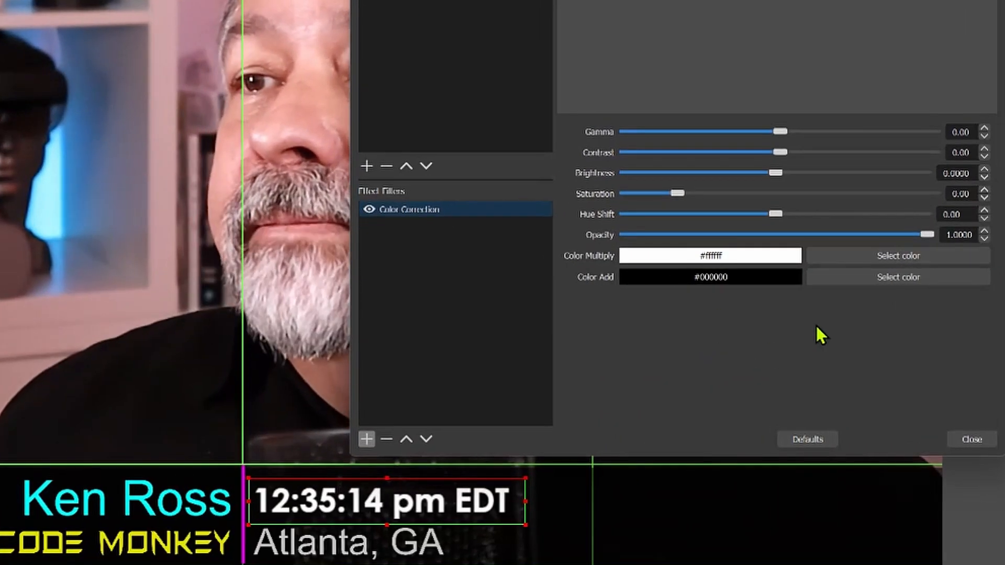
Set Color Multiply to the yellow sampled from the CODE MONKEY text
click(905, 256)
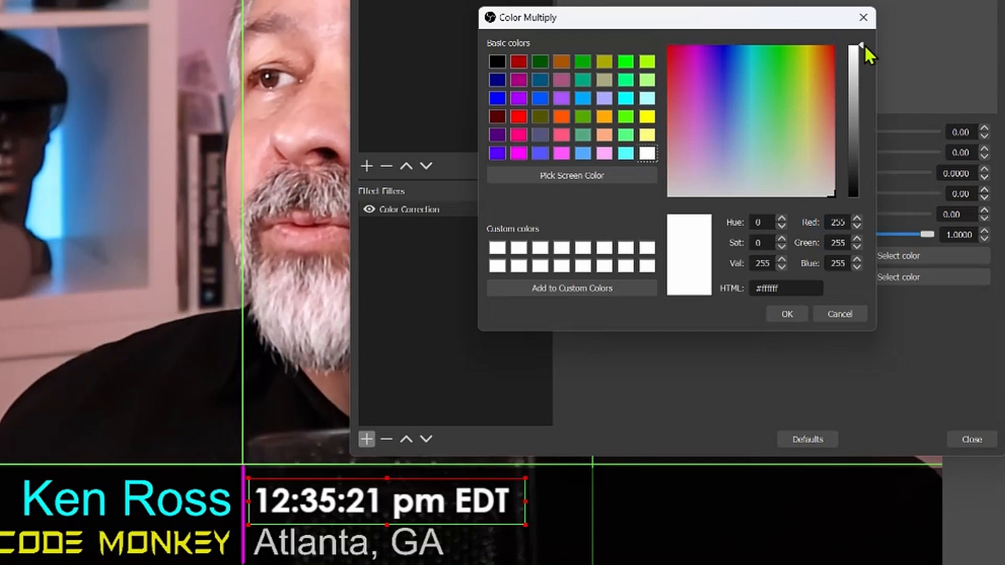
drag(860, 46, 862, 88)
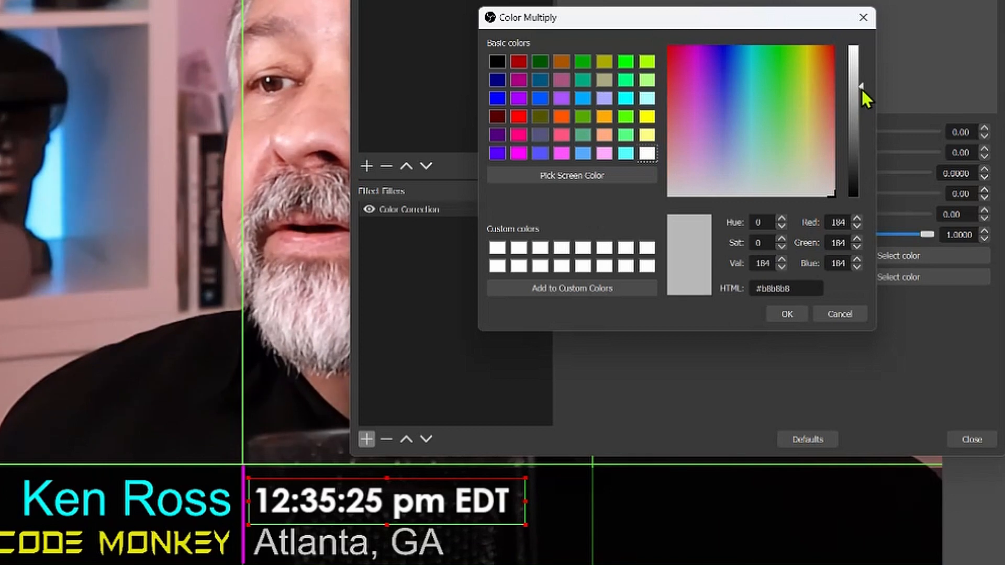
click(785, 314)
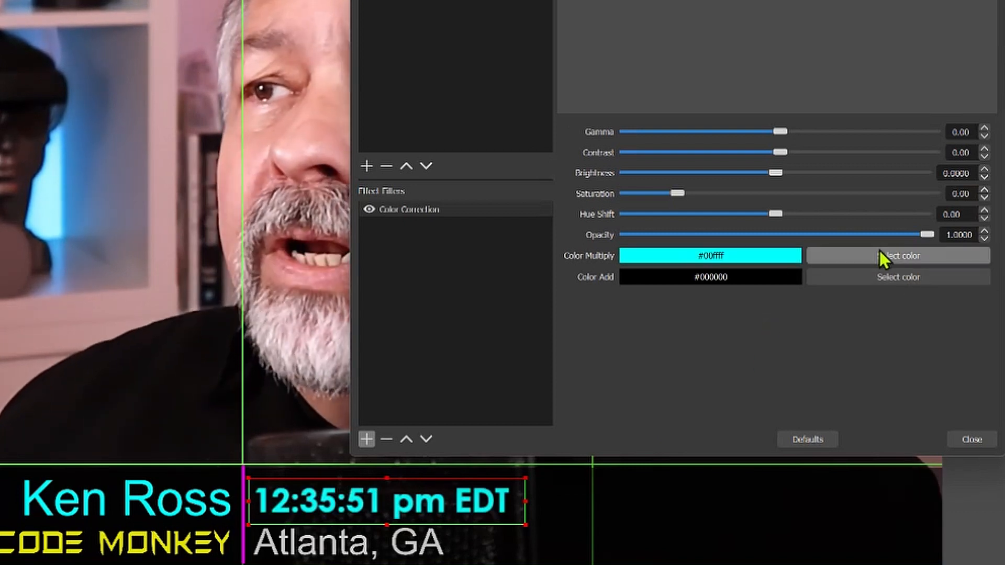
click(880, 256)
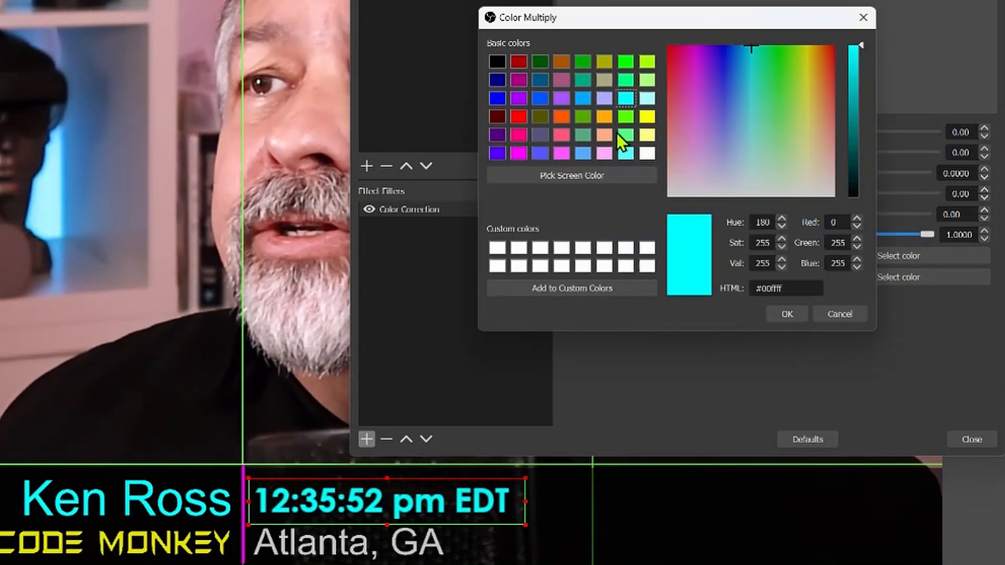
click(648, 120)
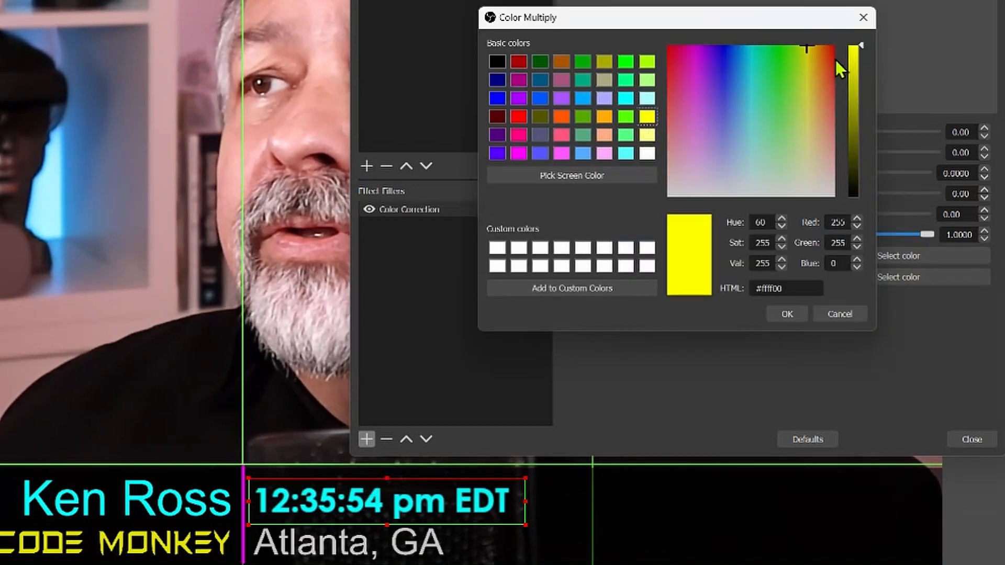
drag(861, 44, 857, 68)
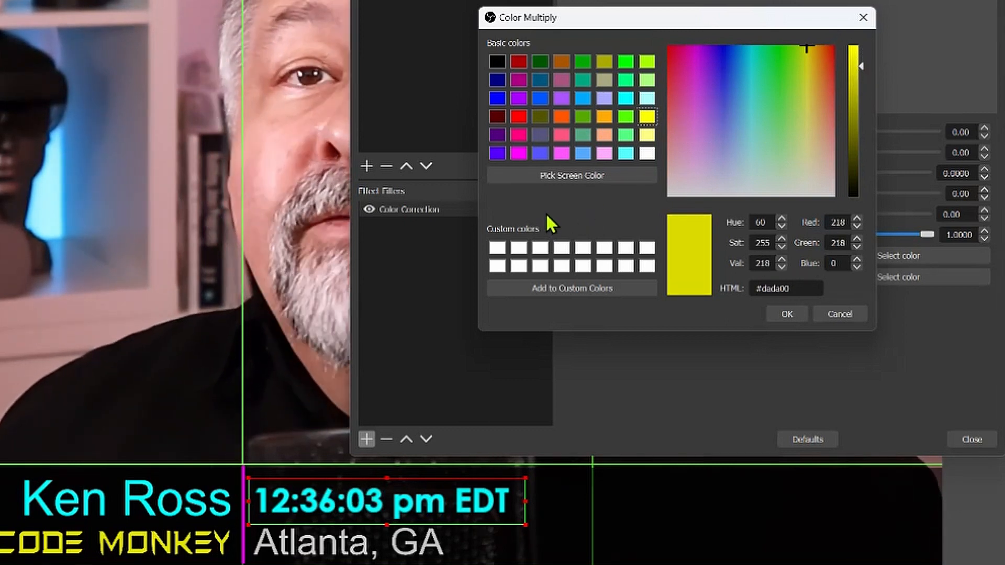
click(573, 177)
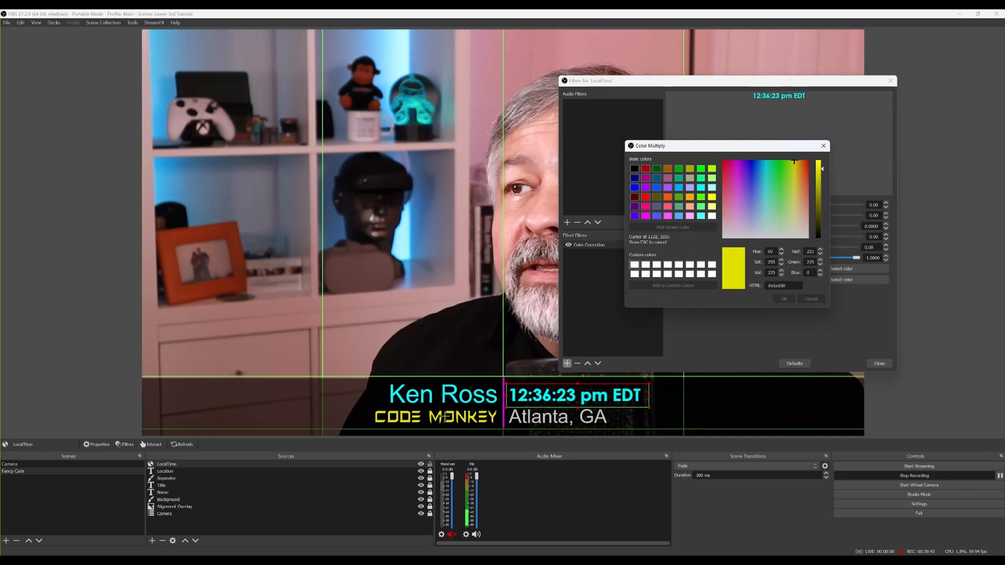
click(443, 417)
click(783, 298)
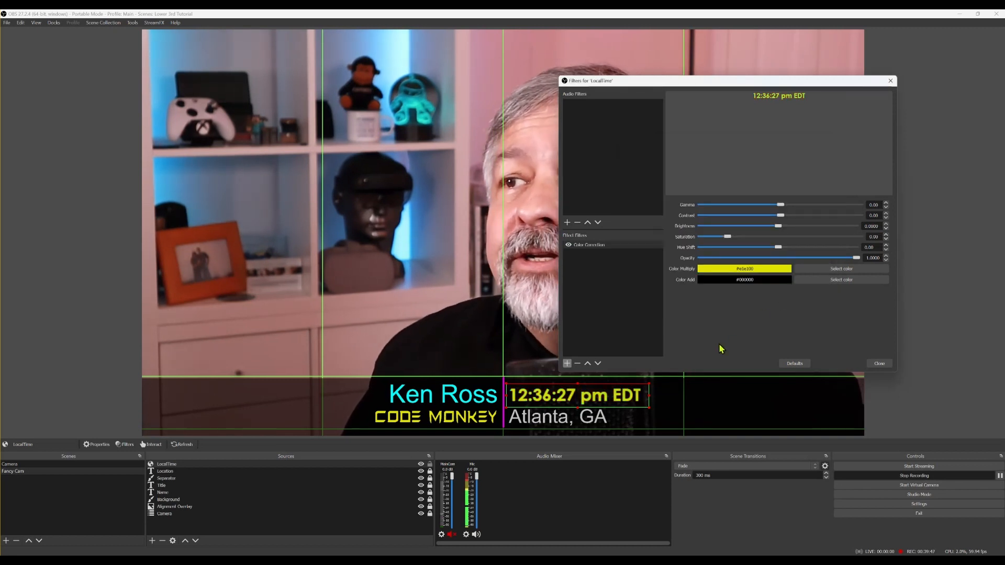
click(879, 363)
Lock LocalTime, hide the Alignment Overlay, and hide the clock, location and separator
click(430, 464)
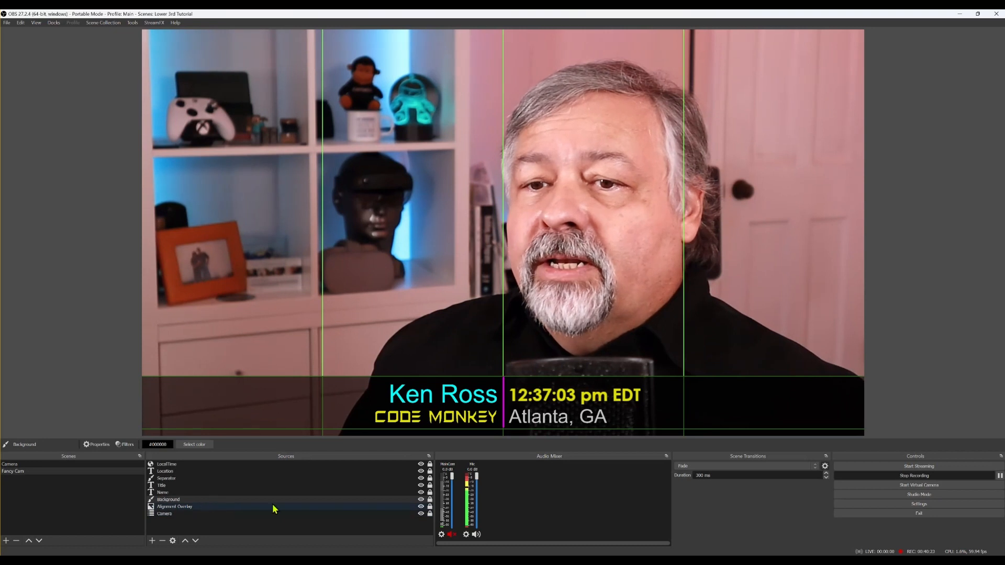
click(421, 507)
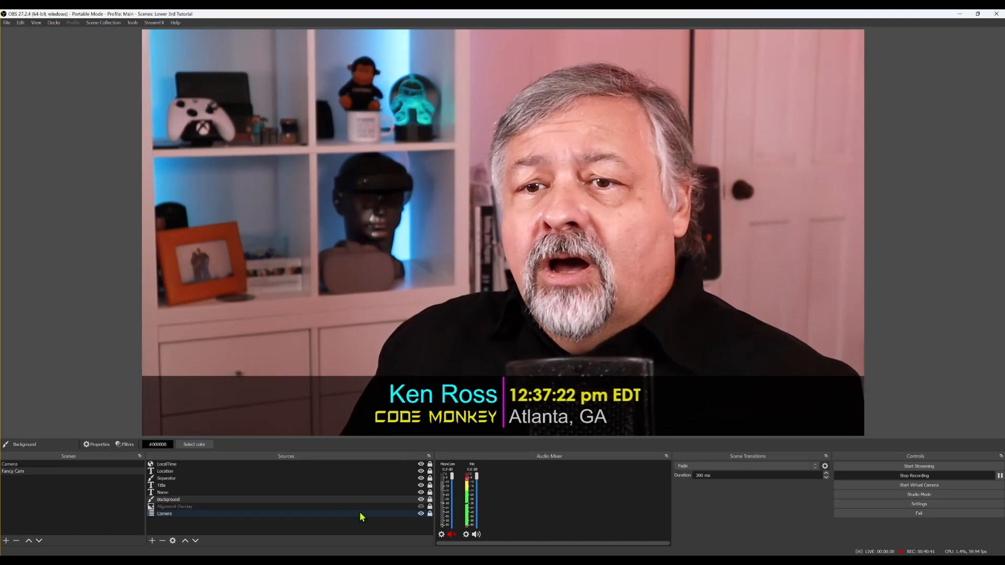
click(421, 464)
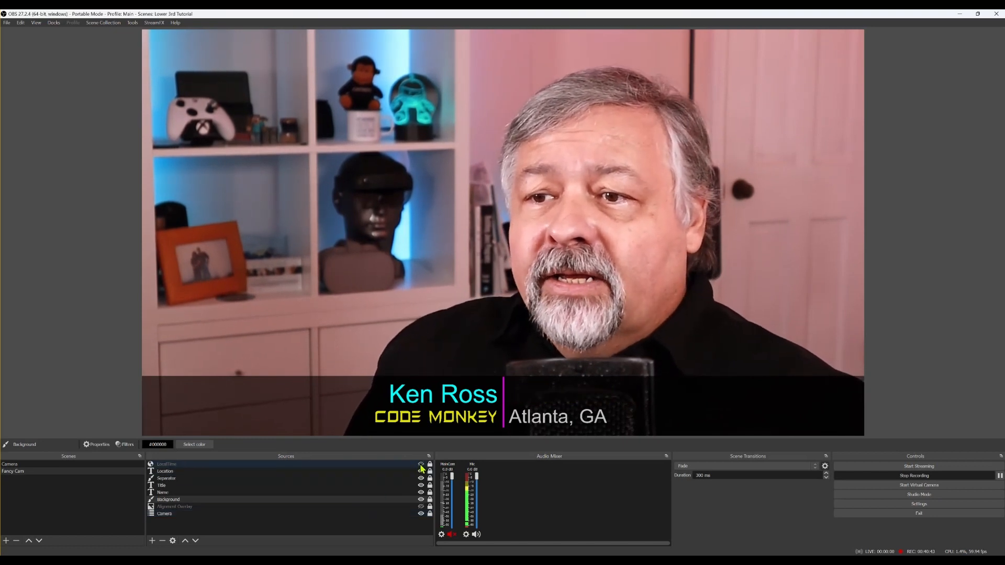
click(421, 471)
click(421, 478)
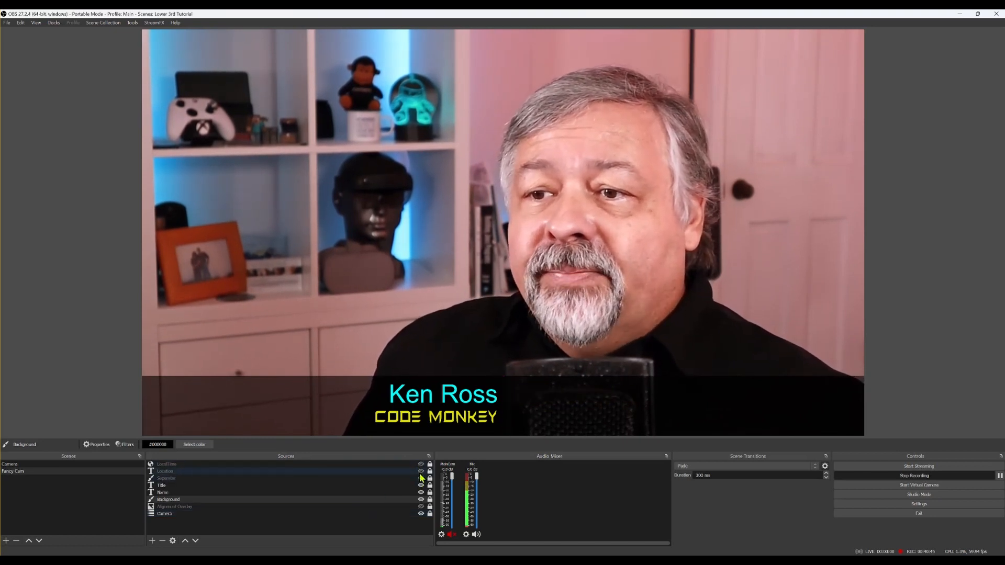
Show the separator, location and clock again, leaving LocalTime selected
click(421, 479)
click(421, 471)
click(420, 464)
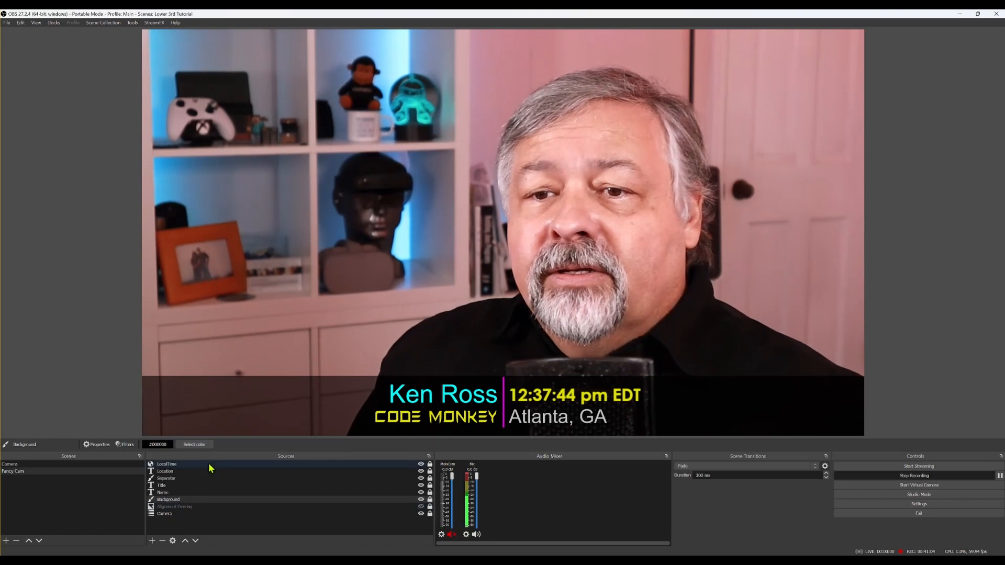
shift+click(212, 464)
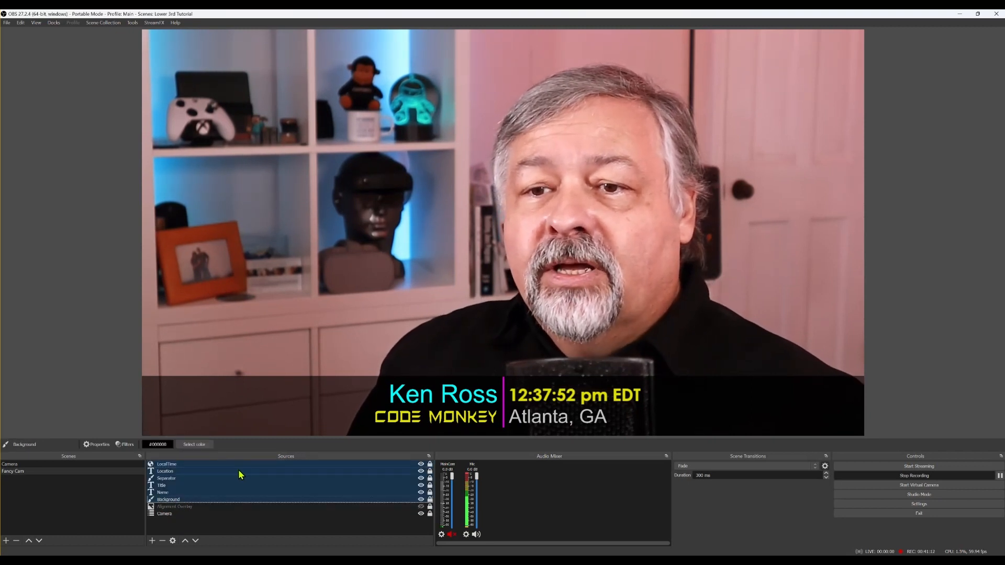
click(223, 466)
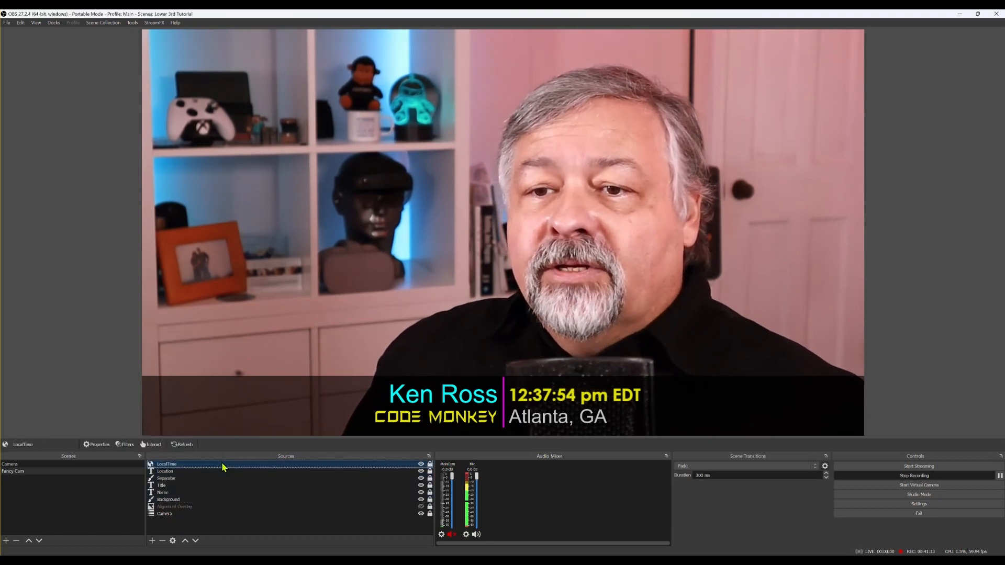
Group LocalTime through Background into a collapsed group named 'Lower3rds'
shift+click(218, 500)
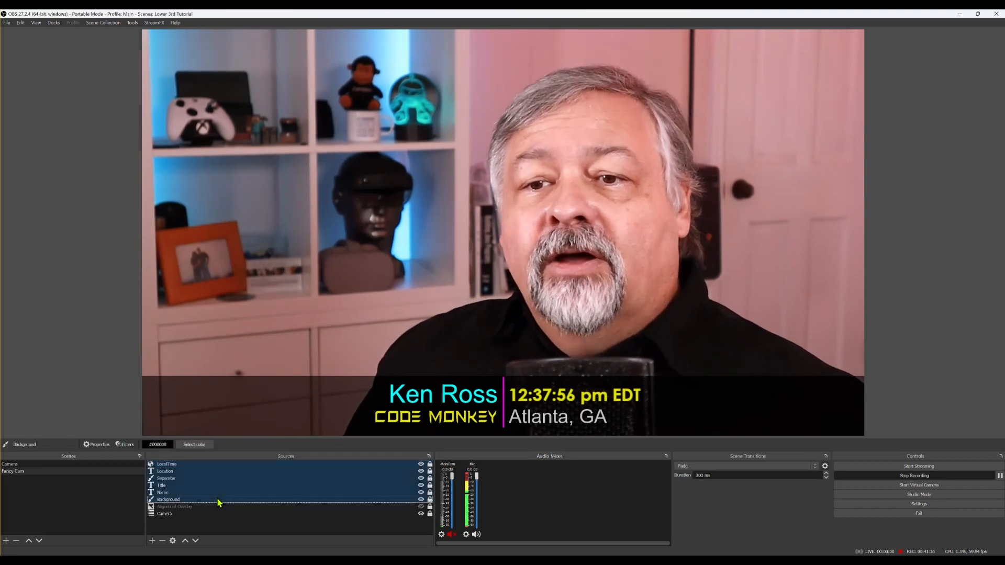
right_click(230, 475)
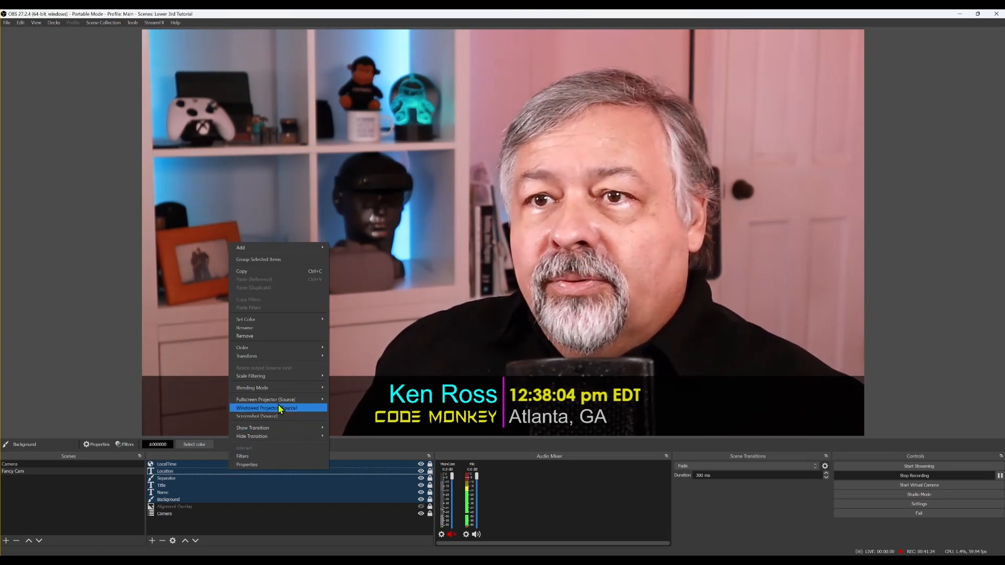
click(288, 259)
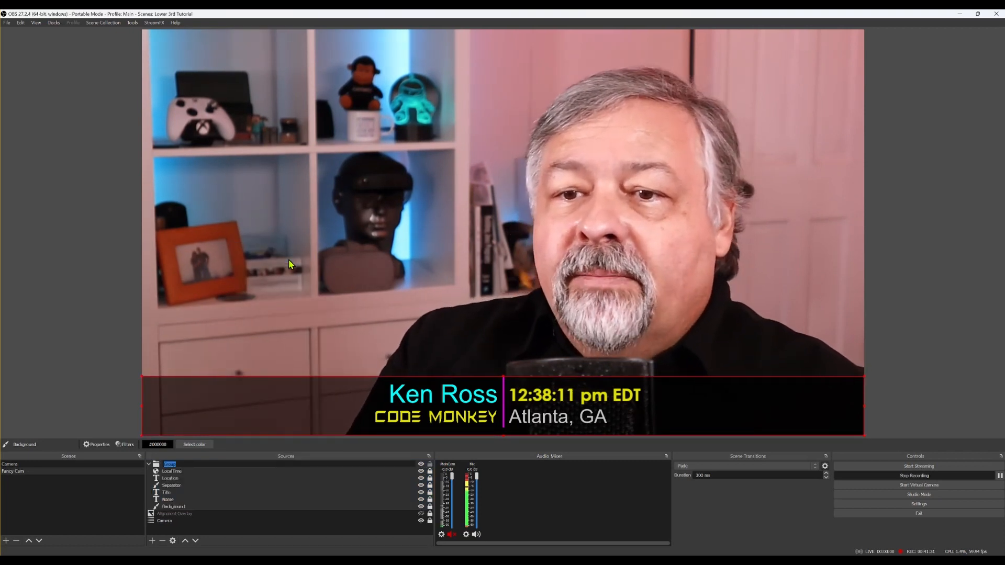
text(Lower3rds)
key(Return)
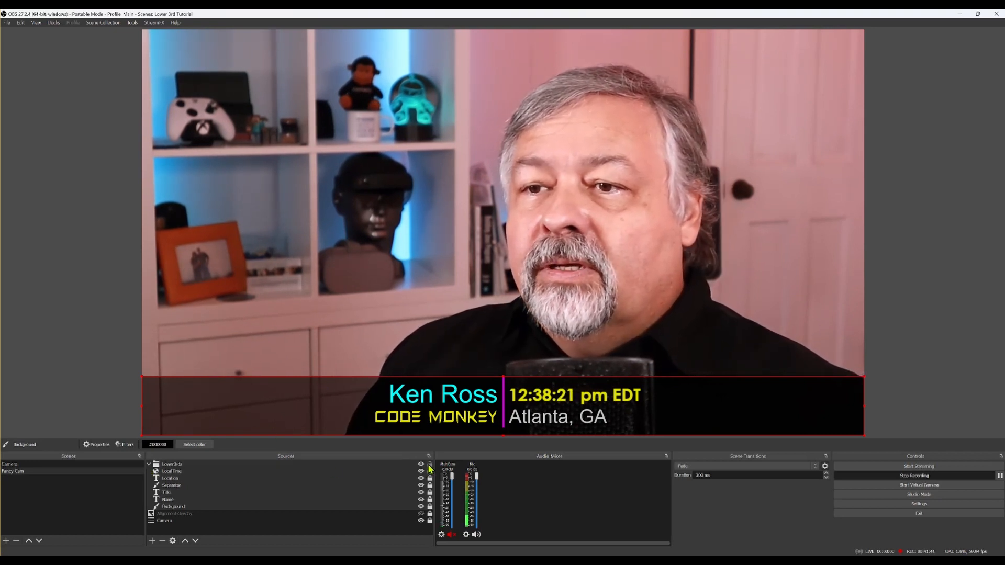
click(149, 465)
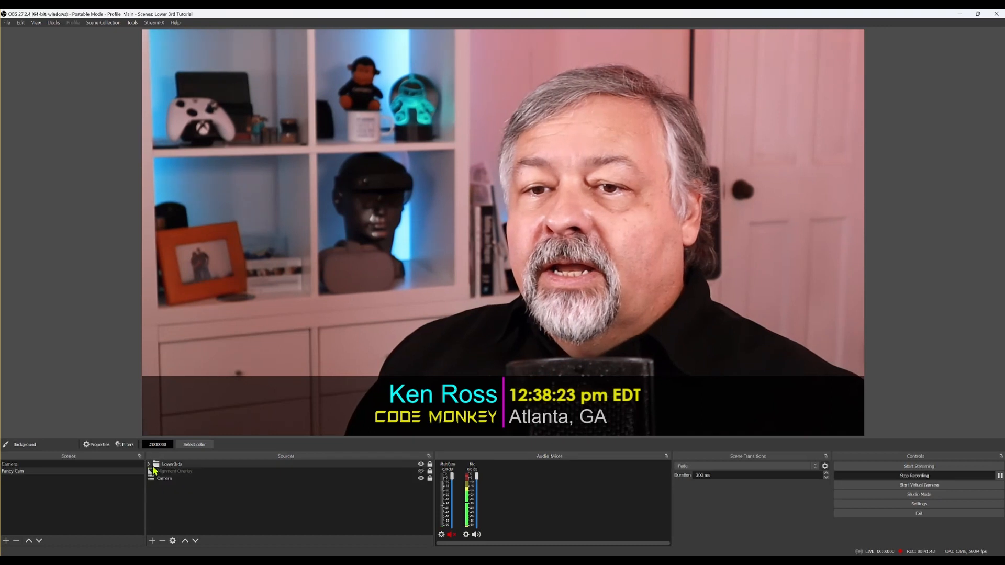
click(149, 464)
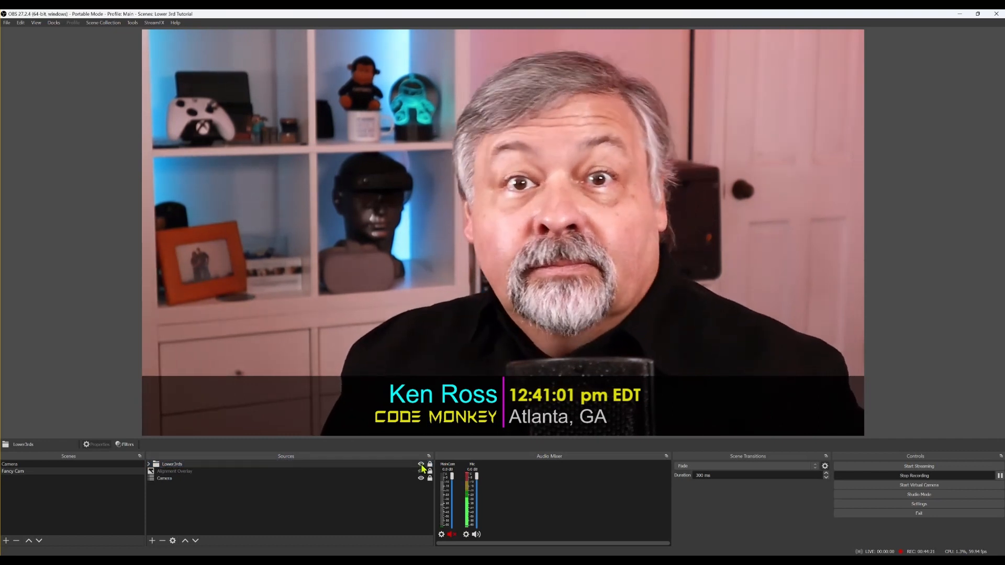
click(421, 464)
click(421, 464)
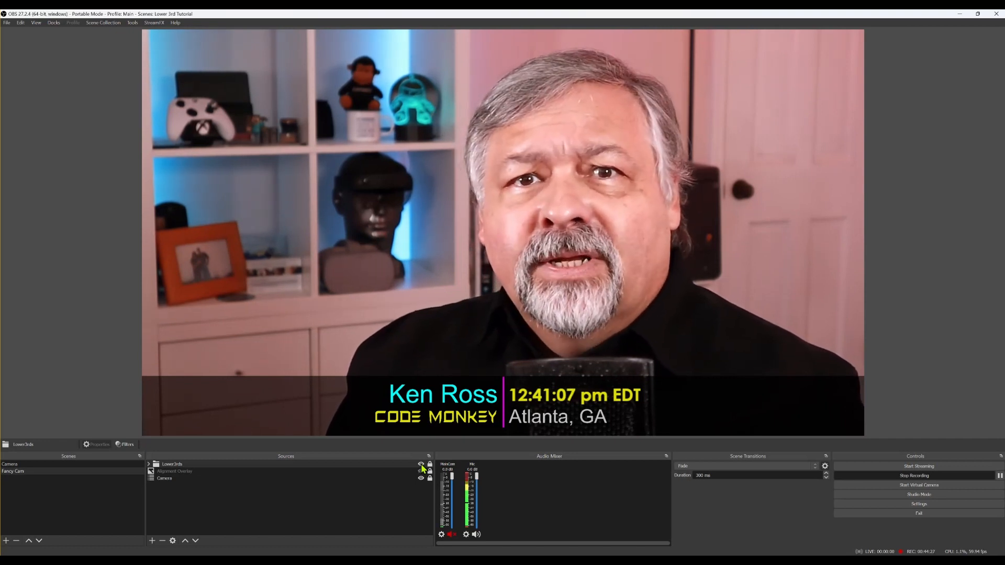
click(422, 464)
click(422, 464)
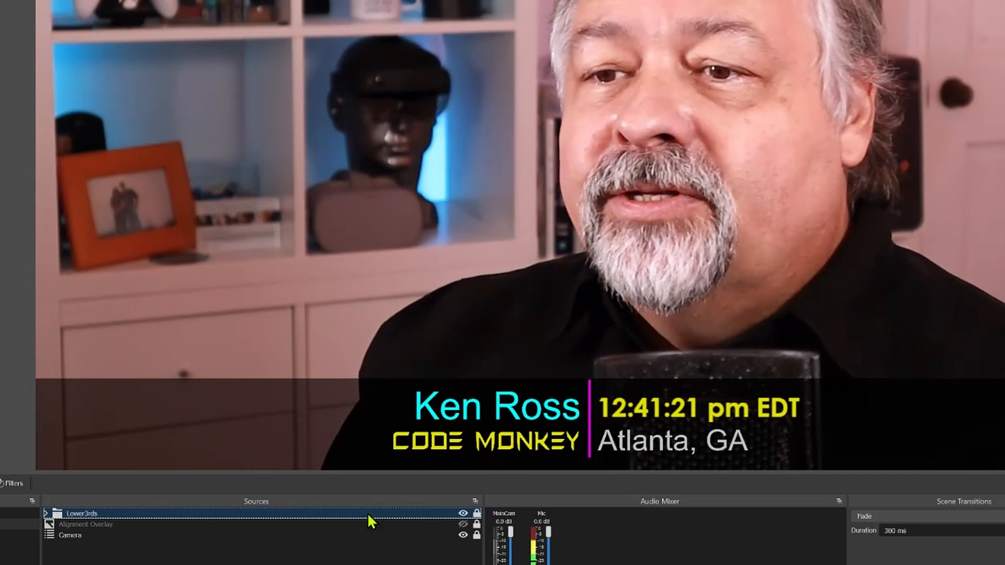
Set the Lower3rds show transition to Slide with direction Up, previewing it
right_click(368, 516)
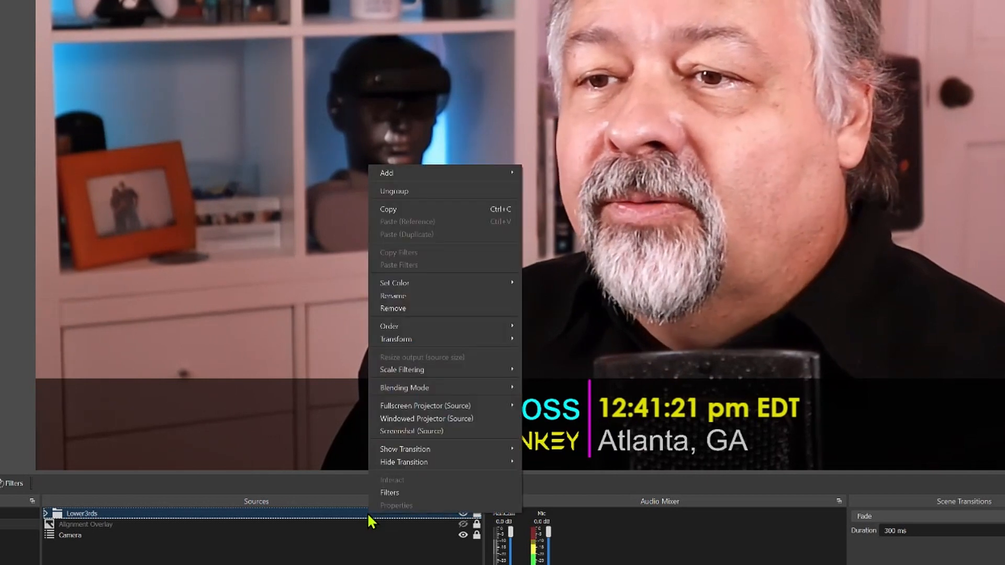
mouse_move(444, 449)
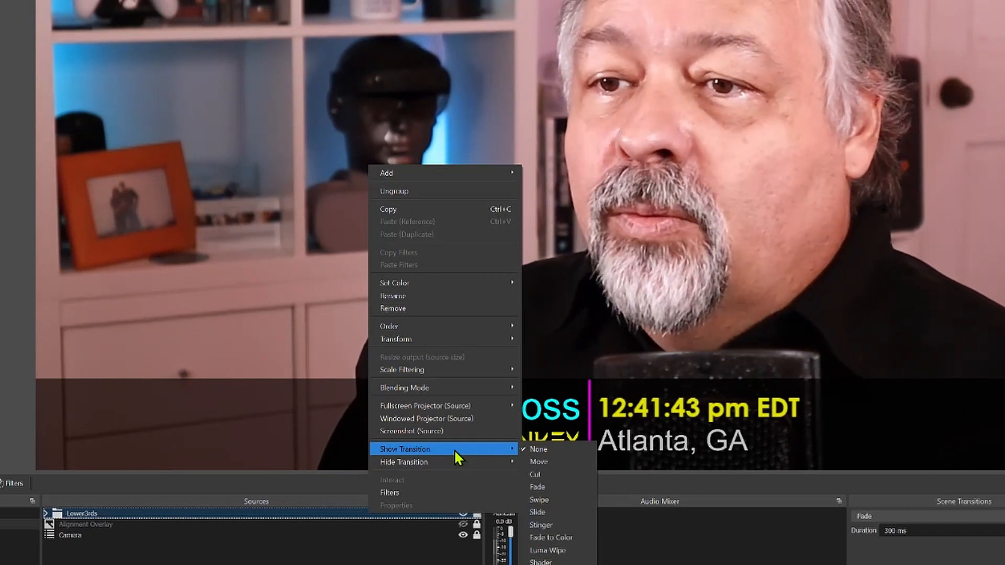
click(555, 514)
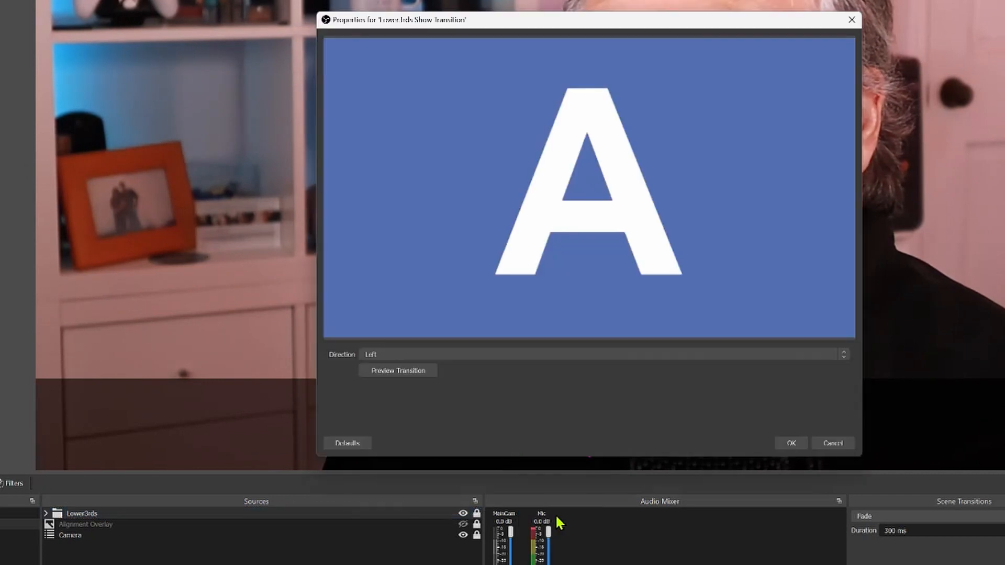
click(365, 354)
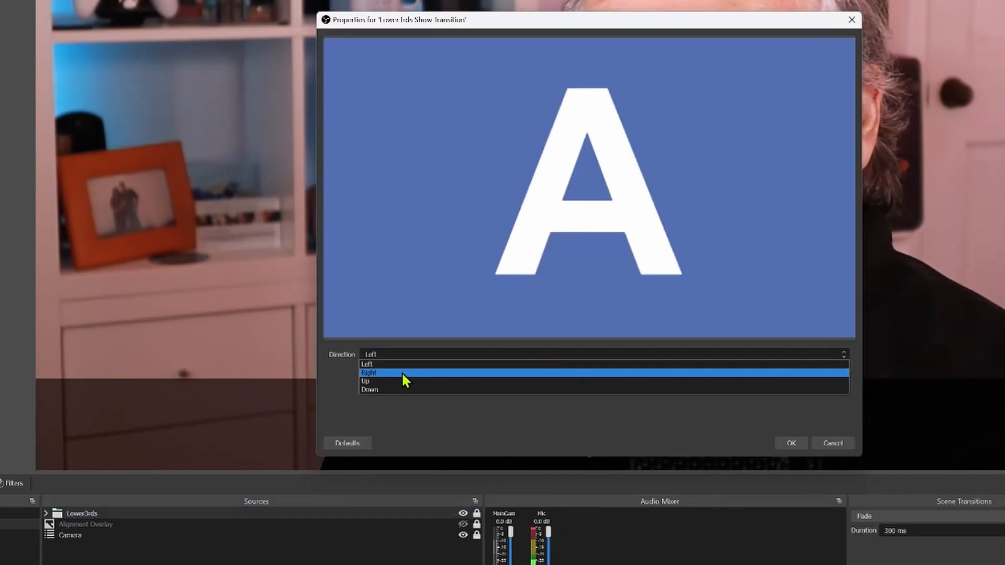
click(403, 382)
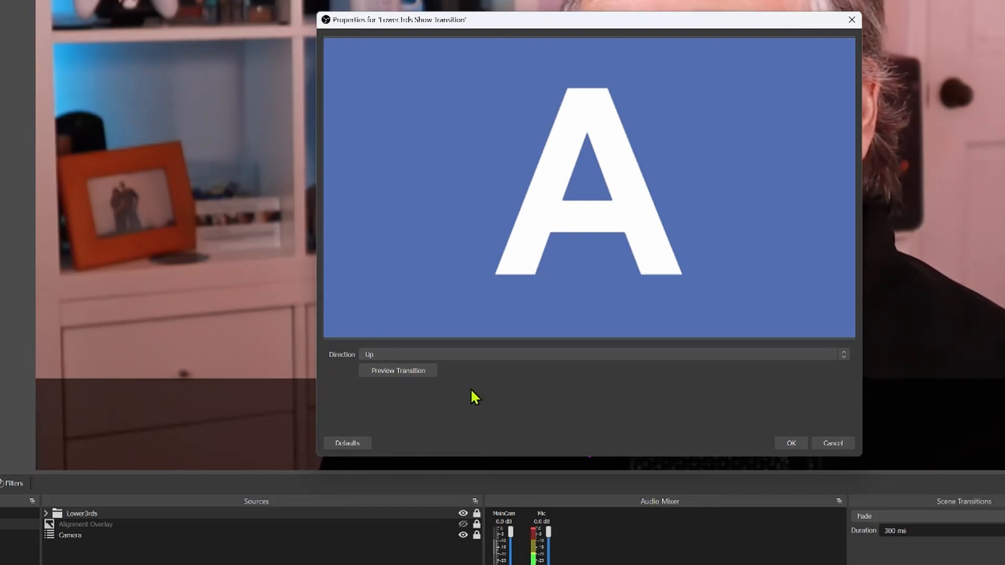
click(410, 375)
click(409, 375)
click(409, 375)
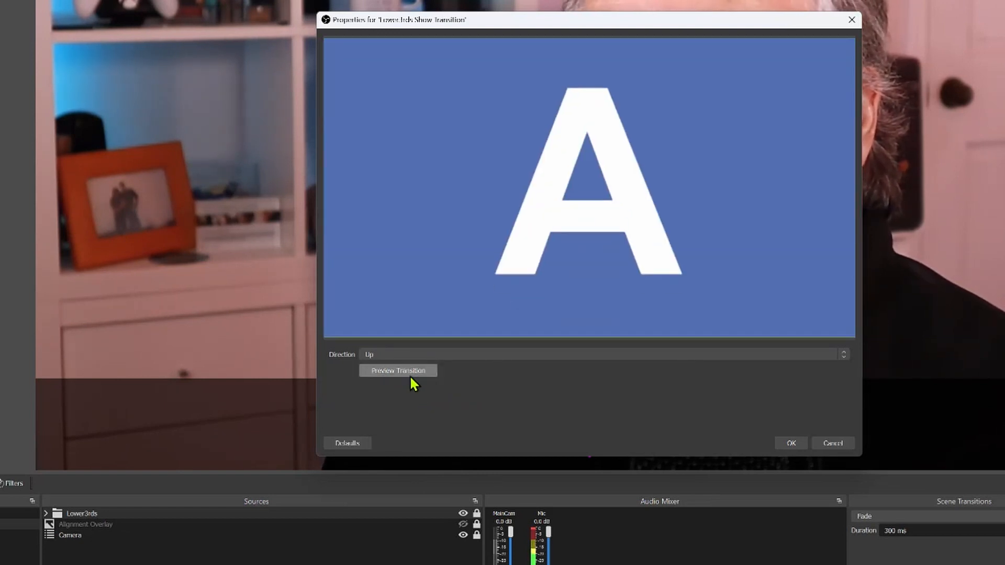
click(409, 375)
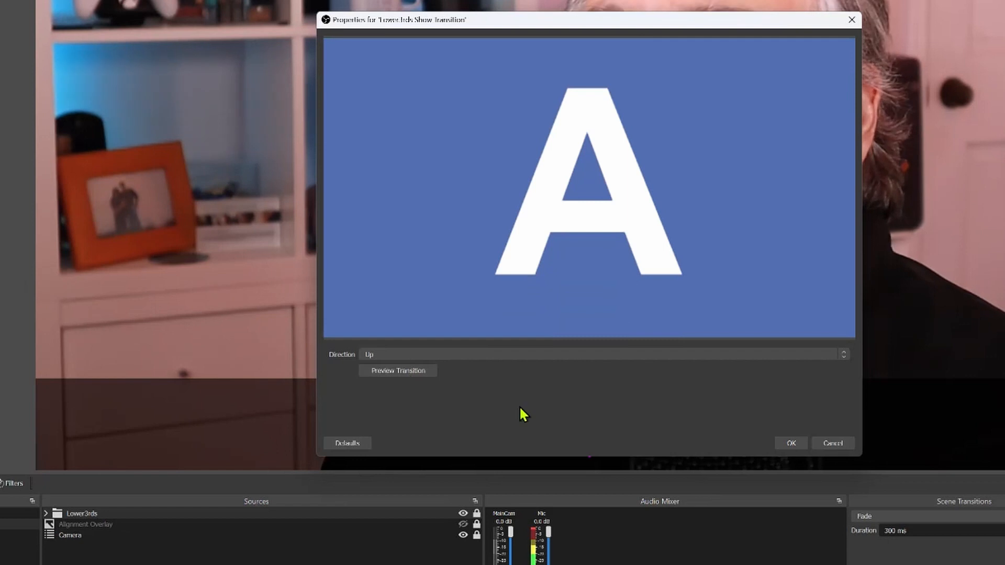
click(789, 443)
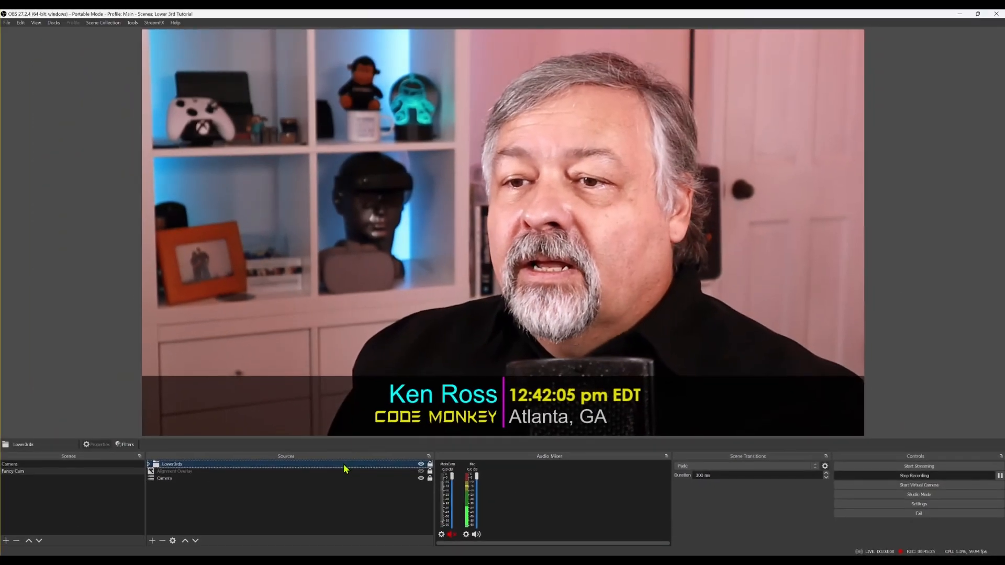
Set the Lower3rds hide transition to Slide with direction Down
right_click(345, 514)
mouse_move(378, 431)
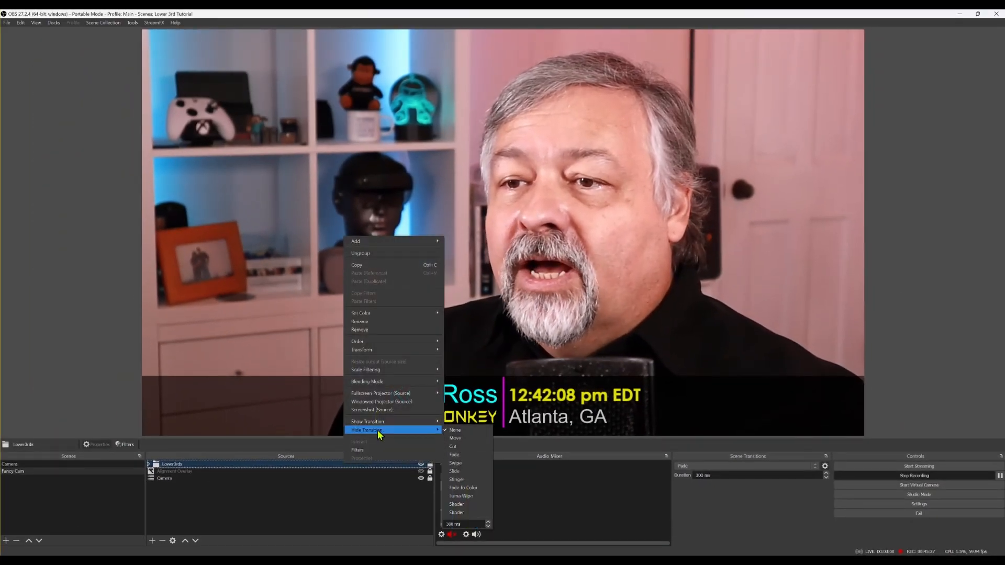
click(464, 471)
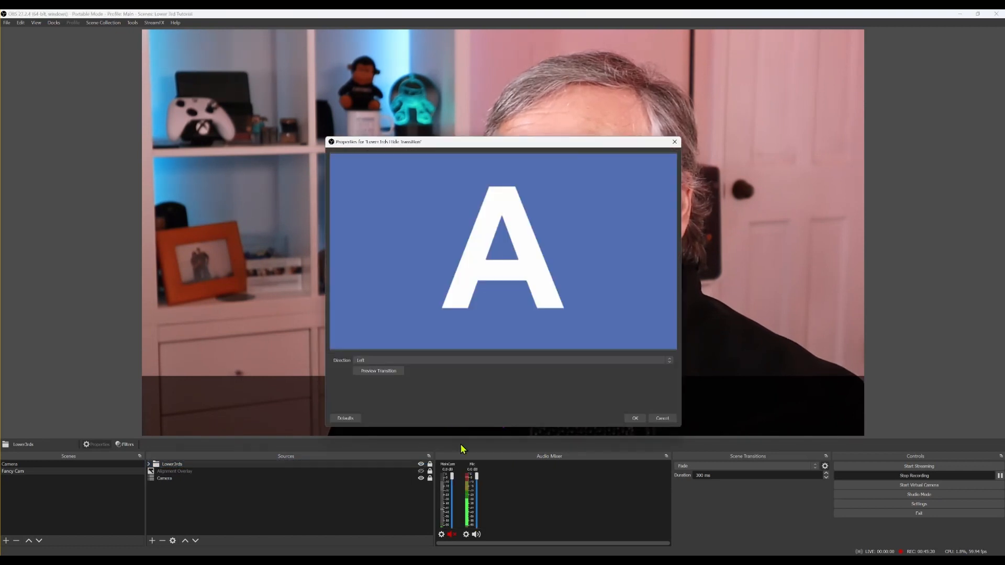
click(393, 362)
click(397, 383)
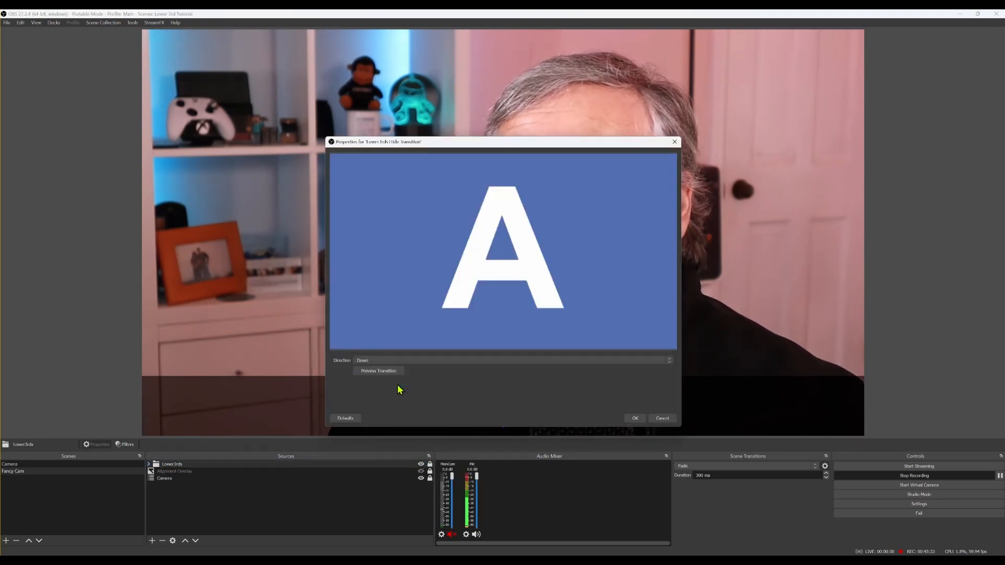
click(630, 419)
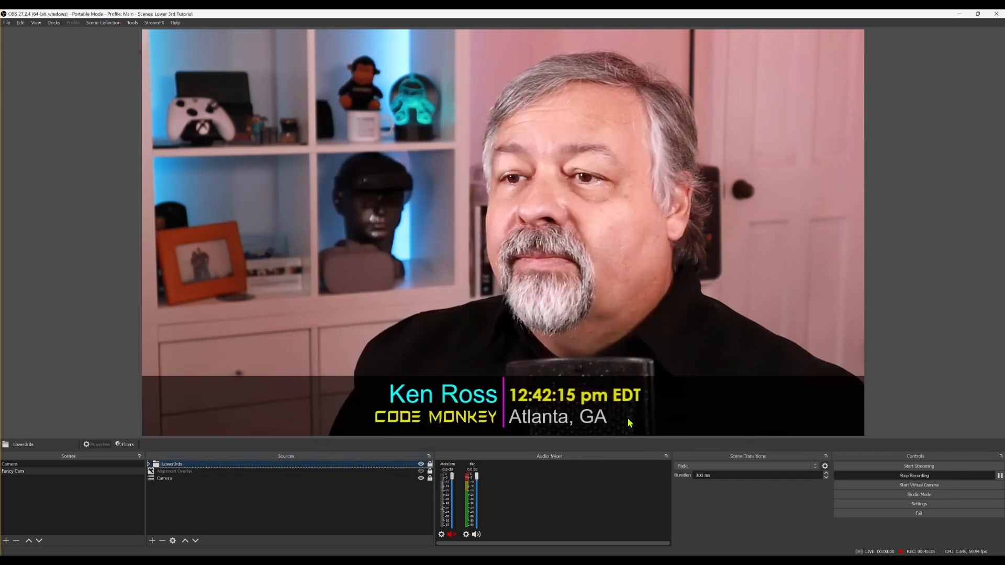
click(421, 465)
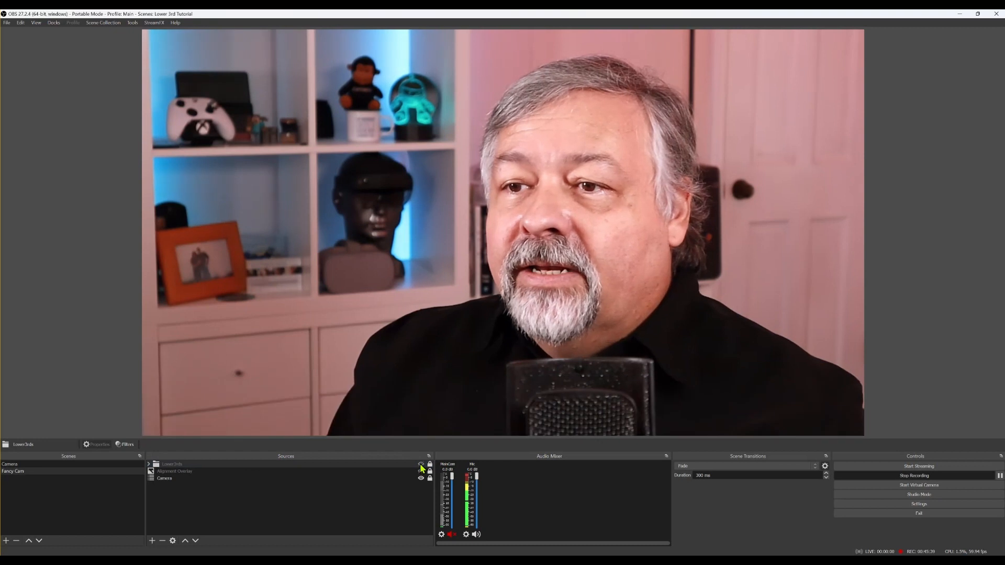
click(421, 465)
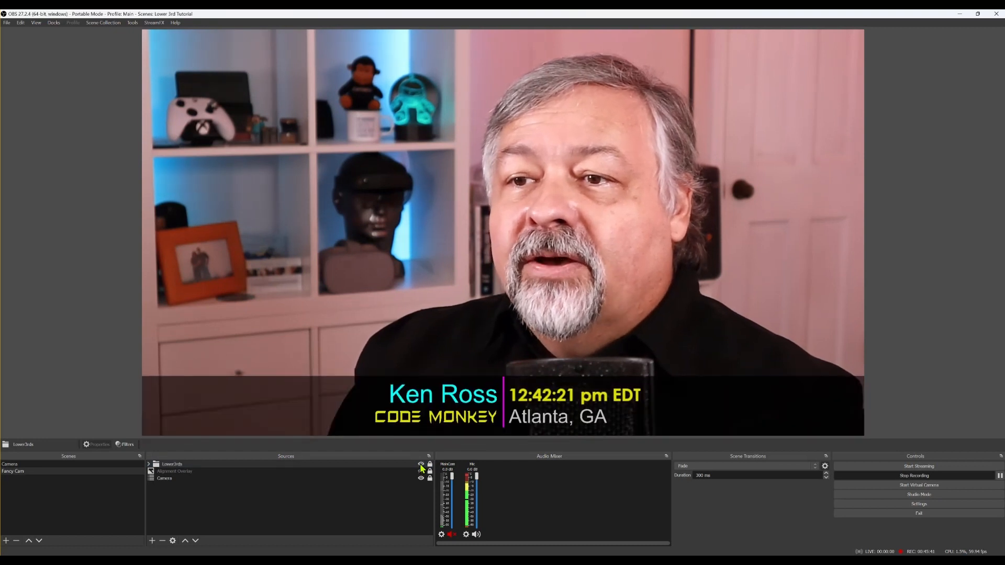
click(421, 465)
click(421, 465)
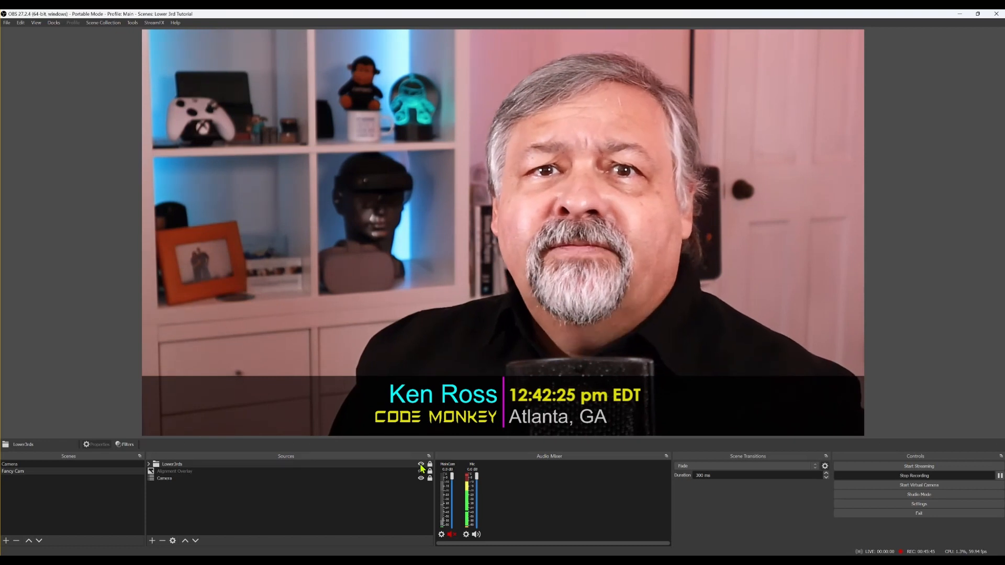
click(421, 465)
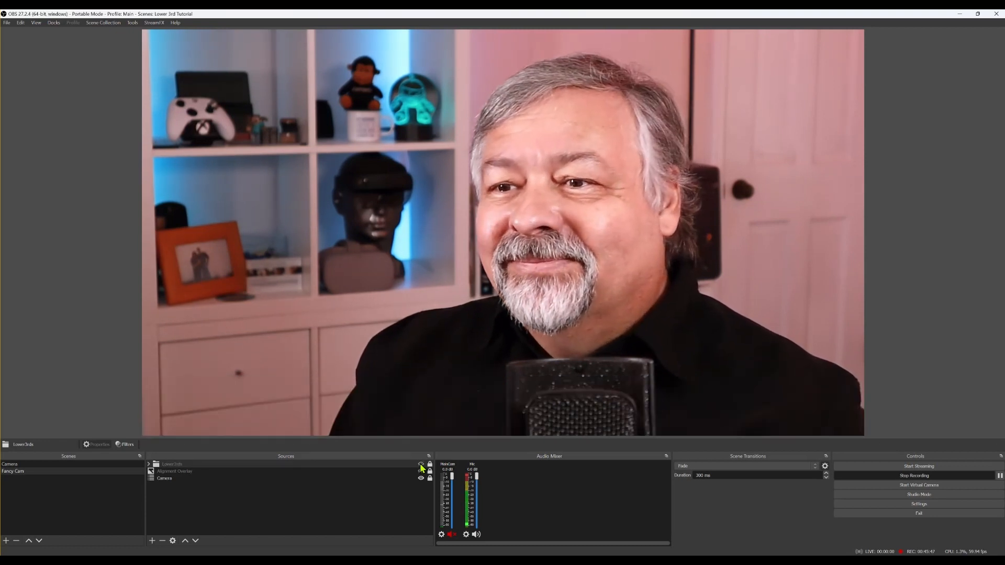
click(421, 465)
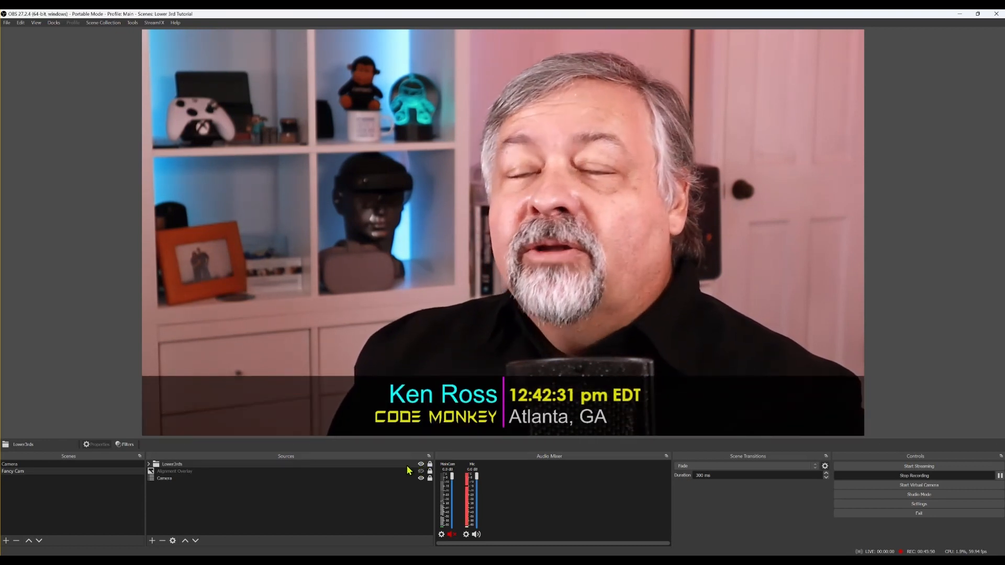